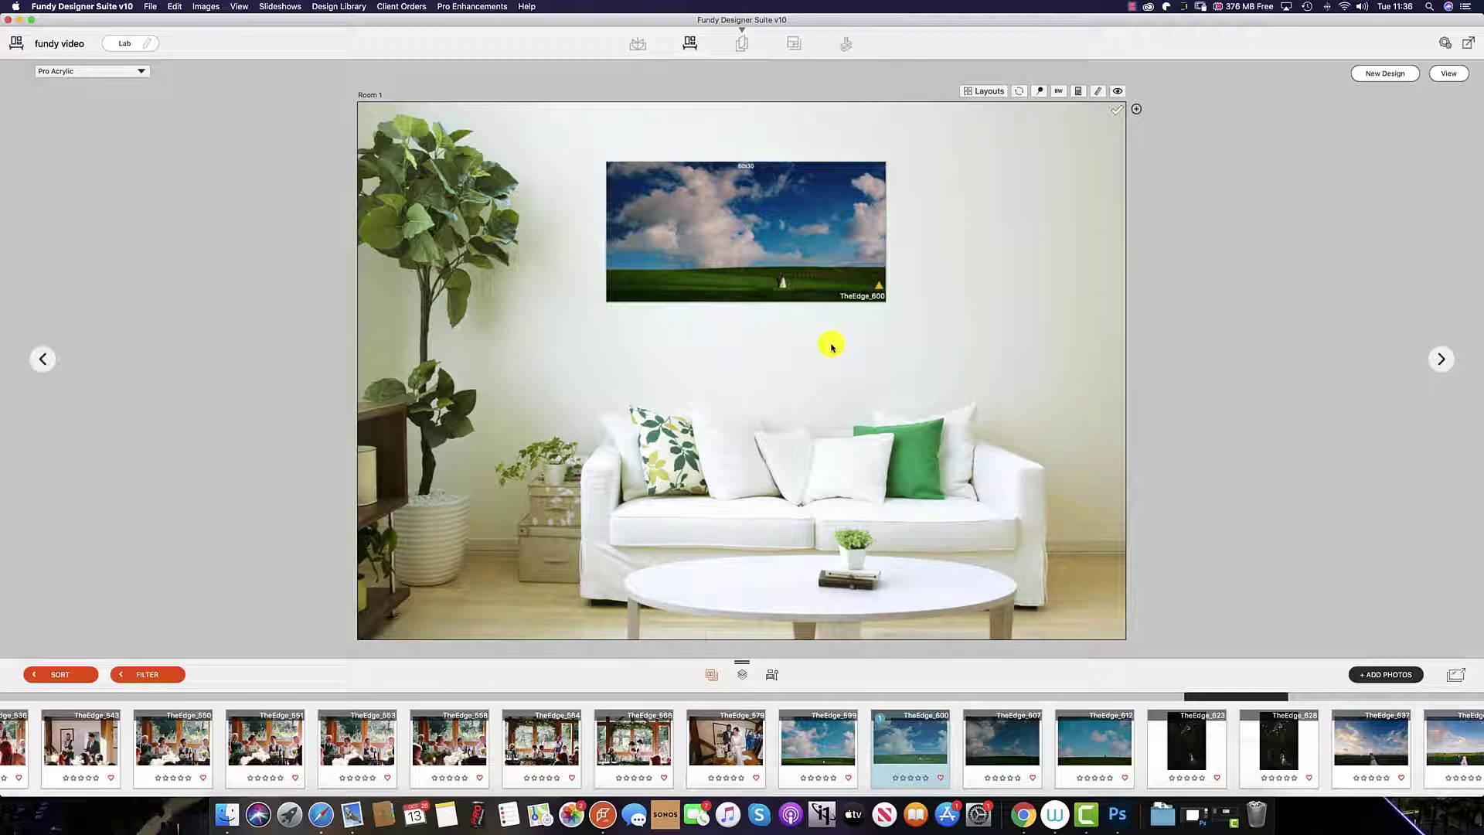
# Show TheEdge_600 full-window in the proofing view with the Orders panel beside it
pyautogui.click(1462, 677)
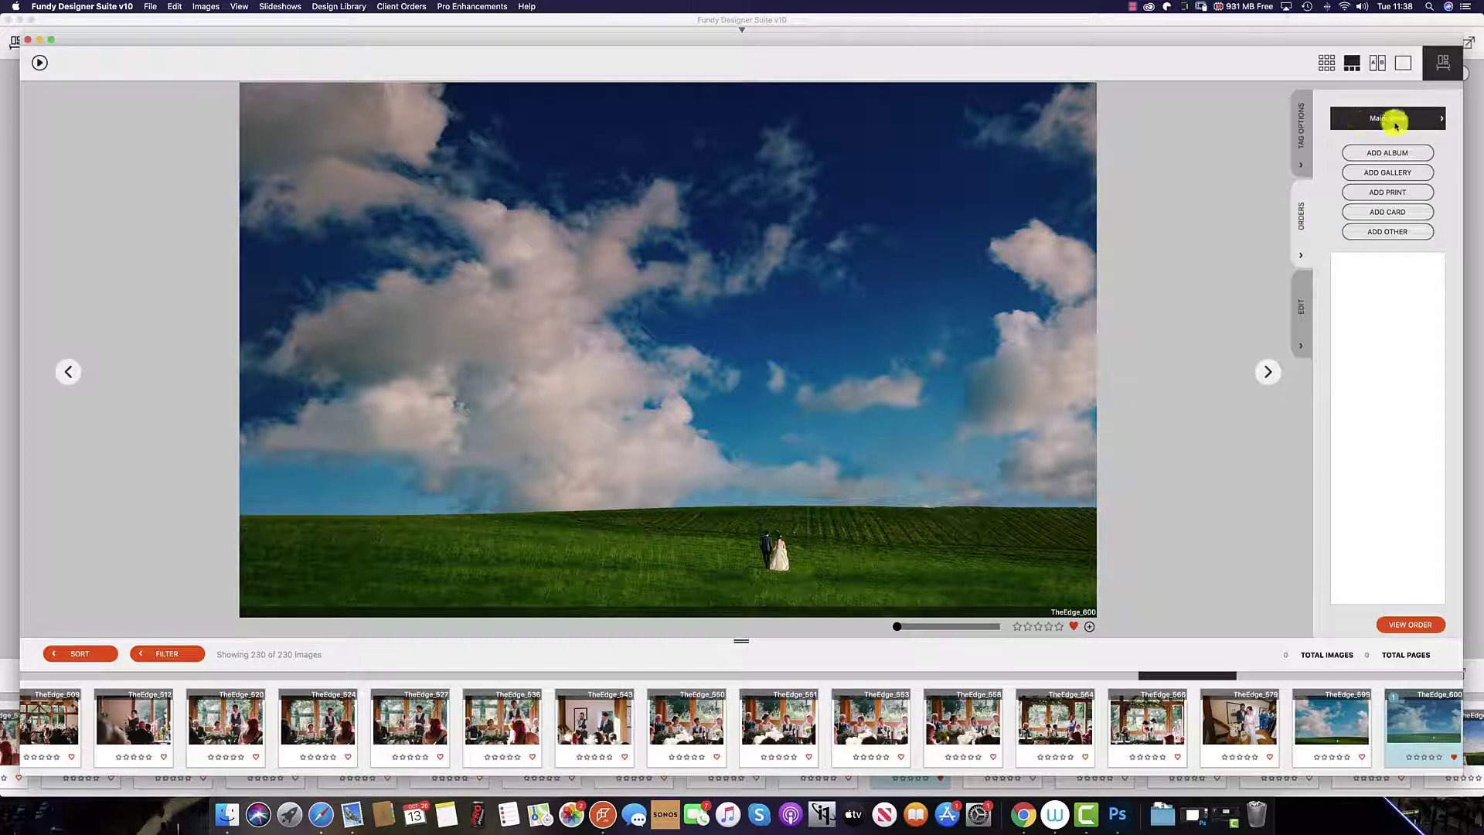
# Add a second order, New Order, from the Main Order list
pyautogui.click(1412, 121)
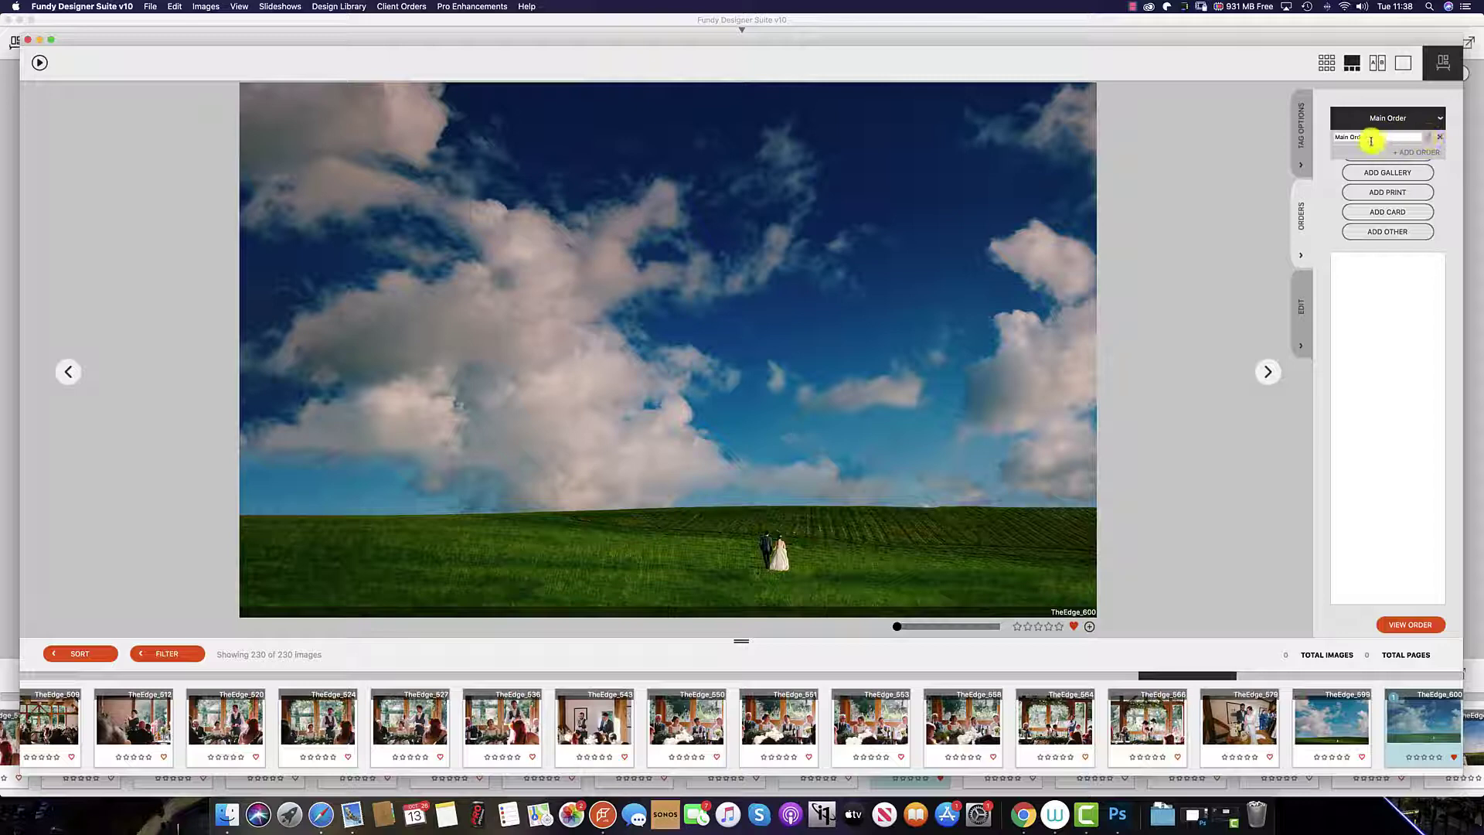
pyautogui.click(1415, 151)
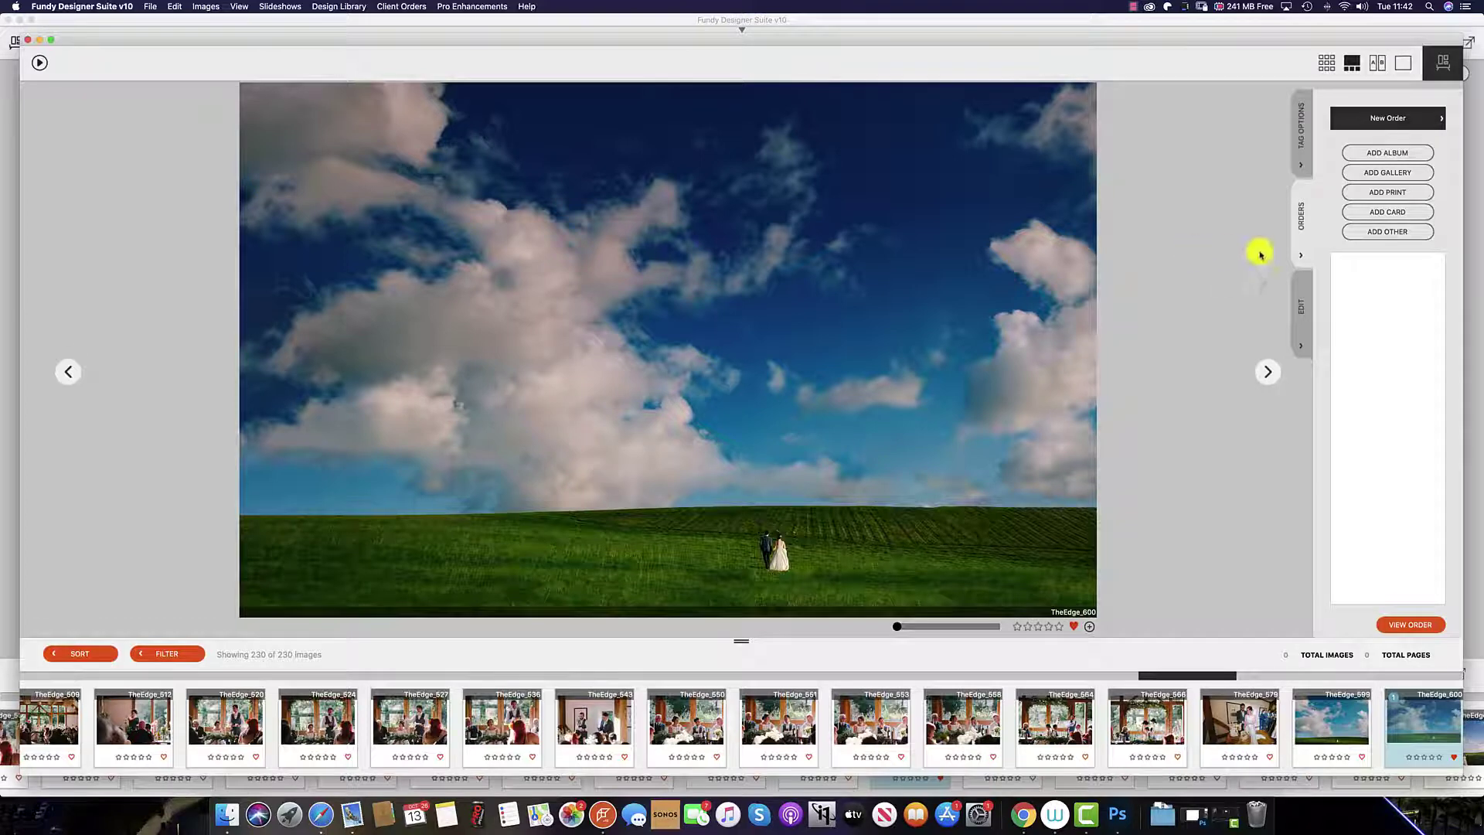
# Add the 'album' design to the order at quantity 1, priced 2000
pyautogui.click(1390, 155)
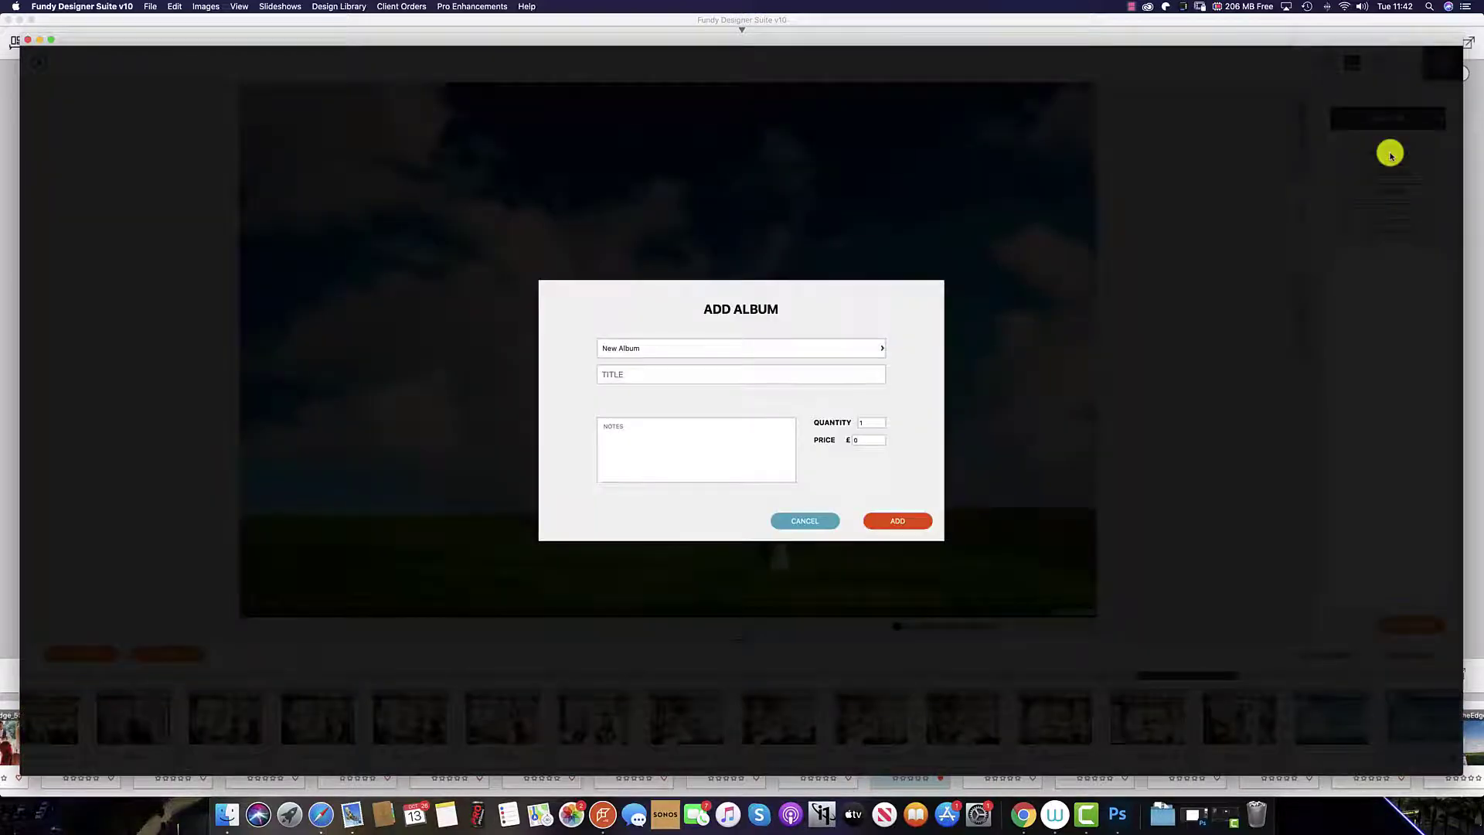
pyautogui.click(882, 348)
pyautogui.click(679, 381)
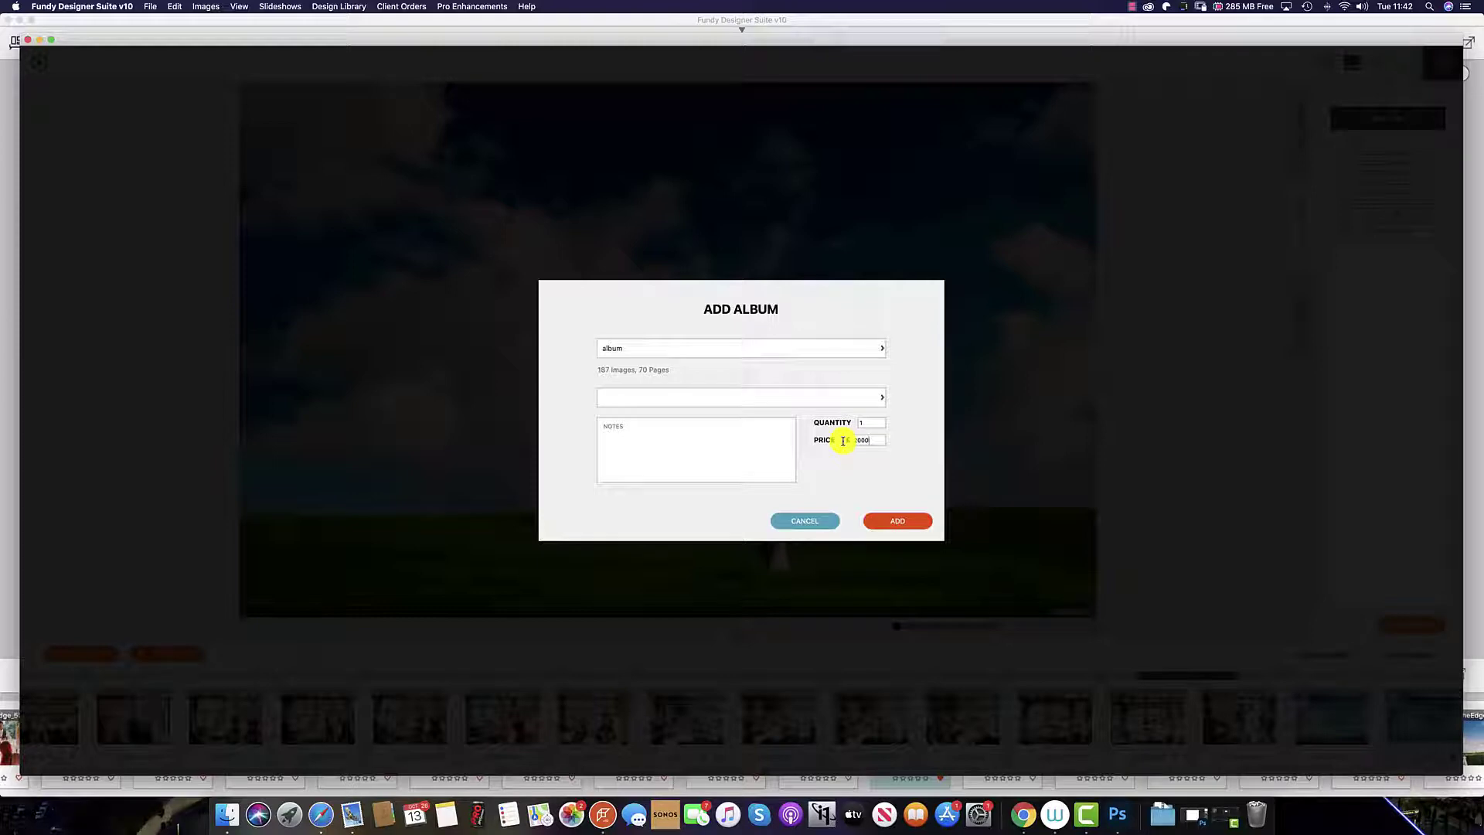
pyautogui.click(882, 397)
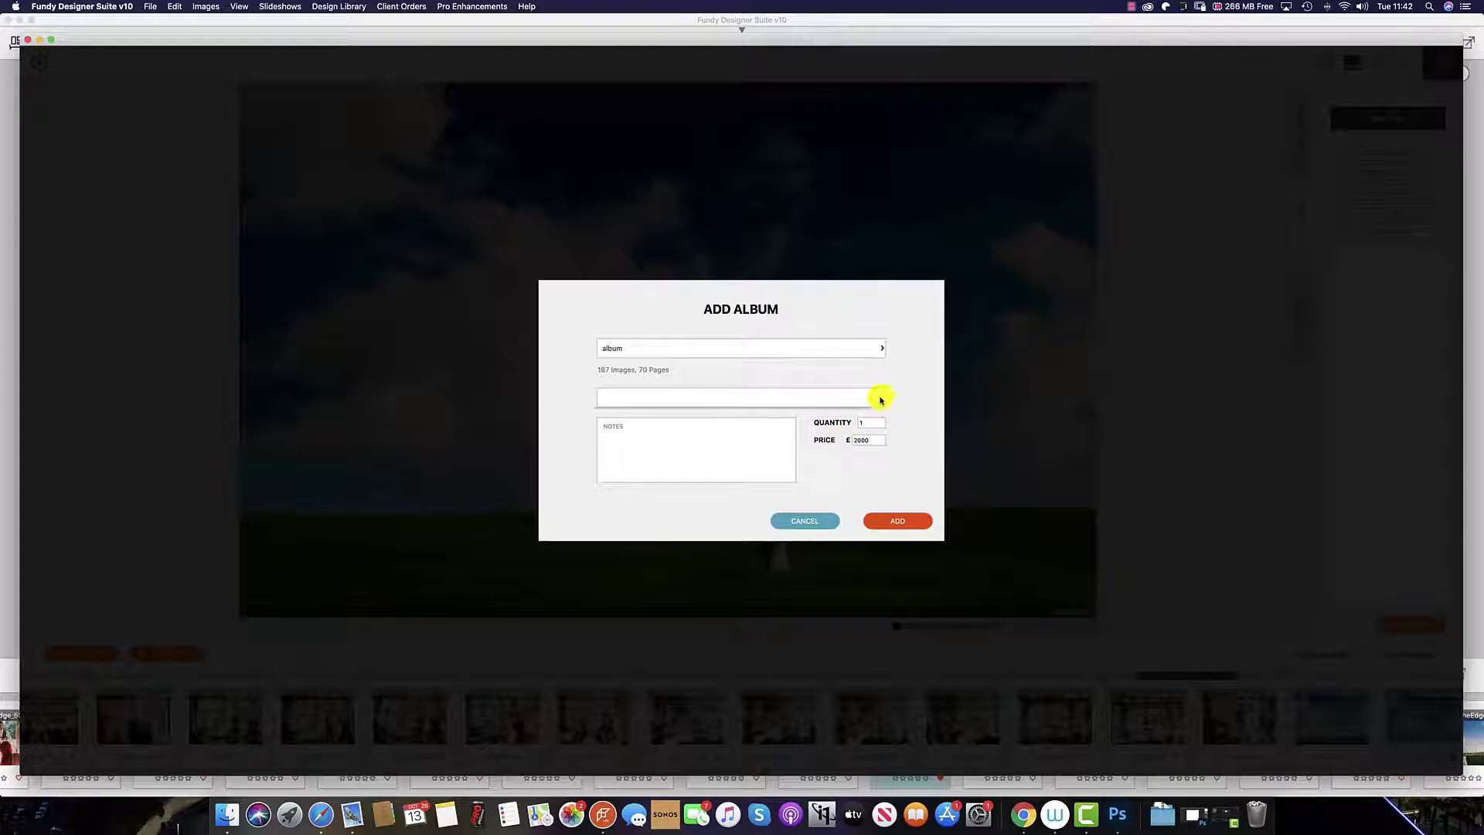
pyautogui.click(898, 523)
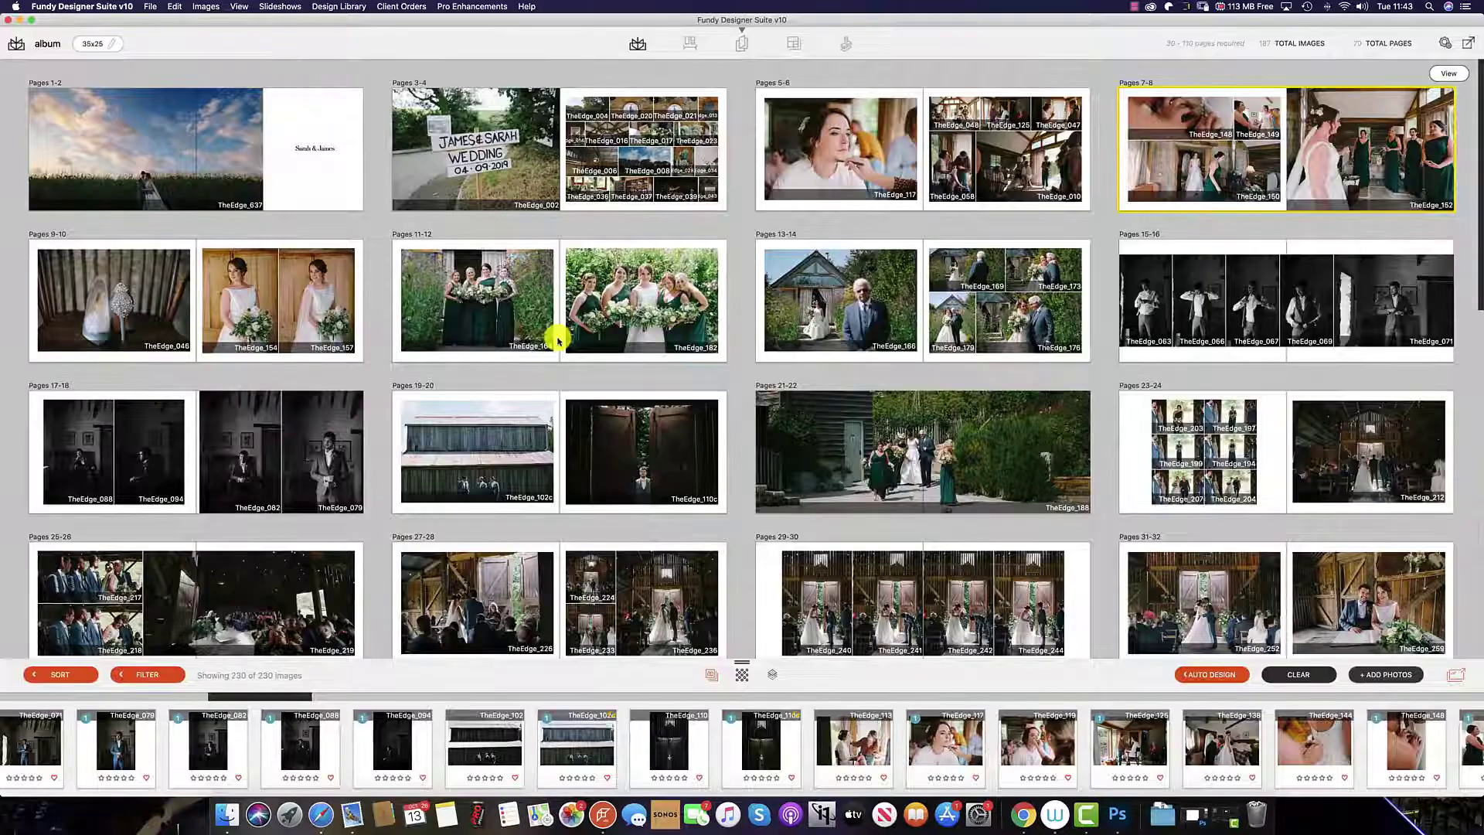
# Preview the album spreads full-window from Pages 3-4 and bring up the add-album form at 2000
pyautogui.moveTo(562, 340)
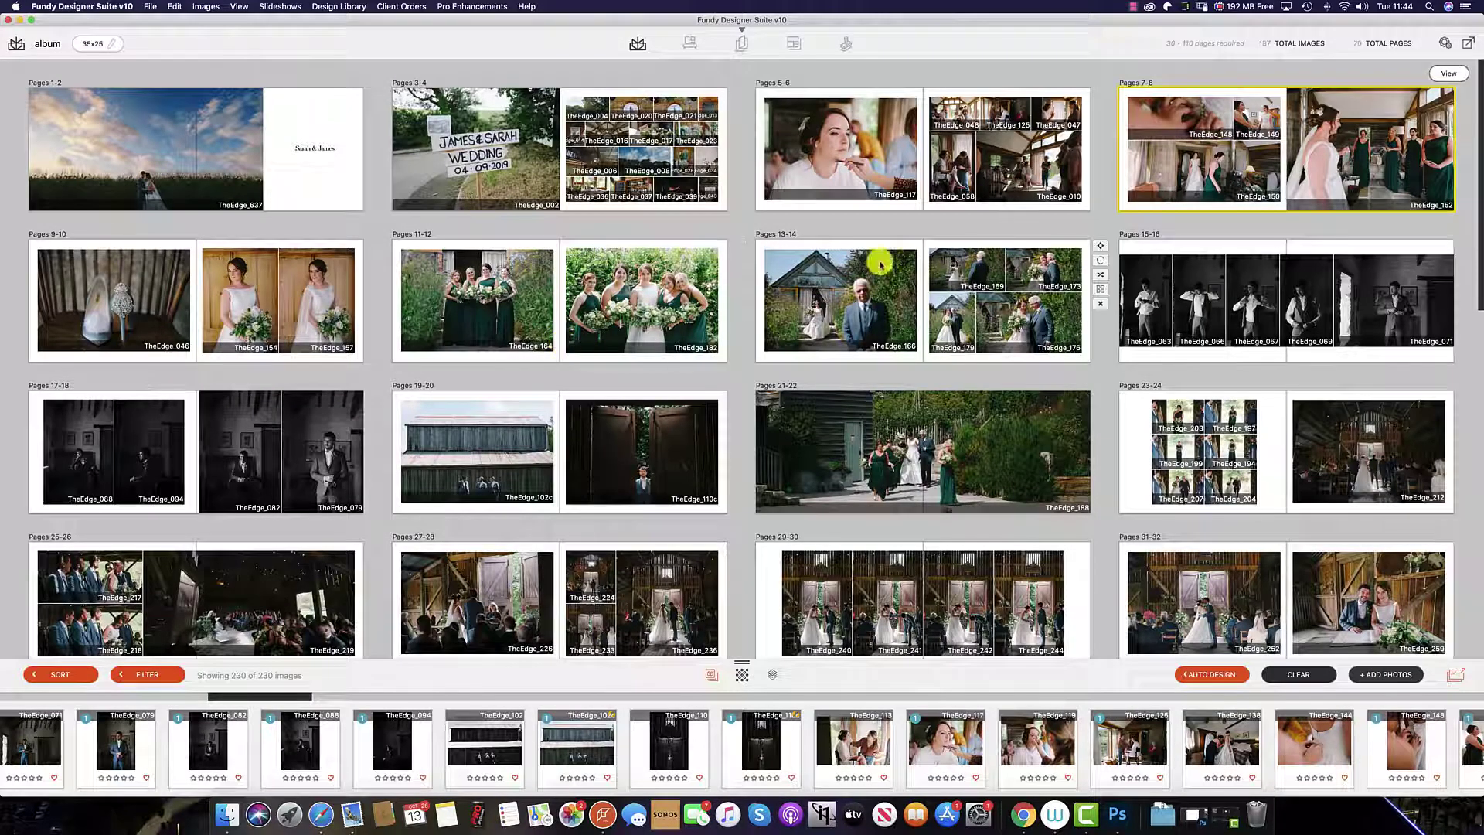
pyautogui.doubleClick(538, 138)
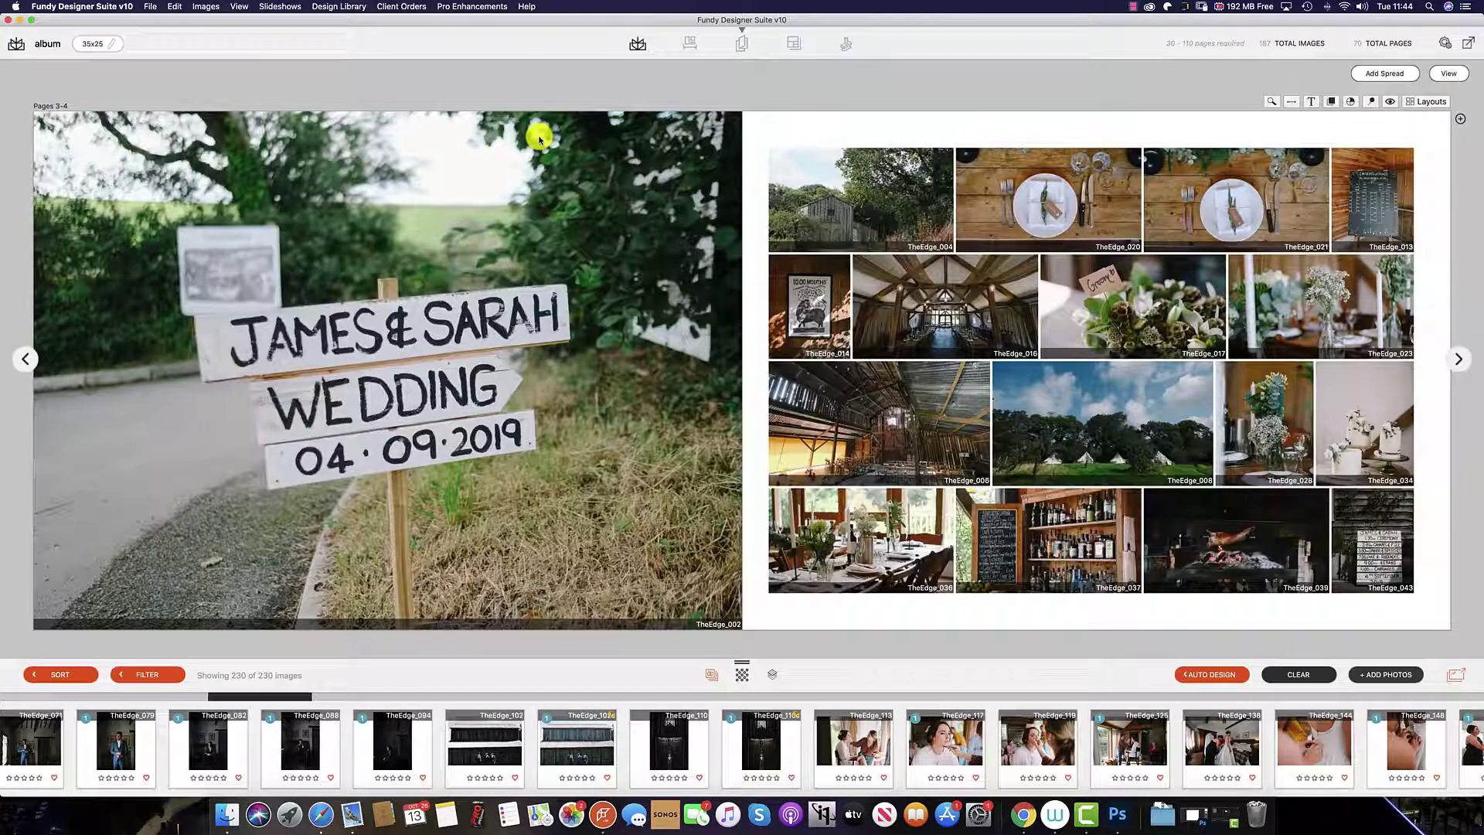
pyautogui.click(1453, 676)
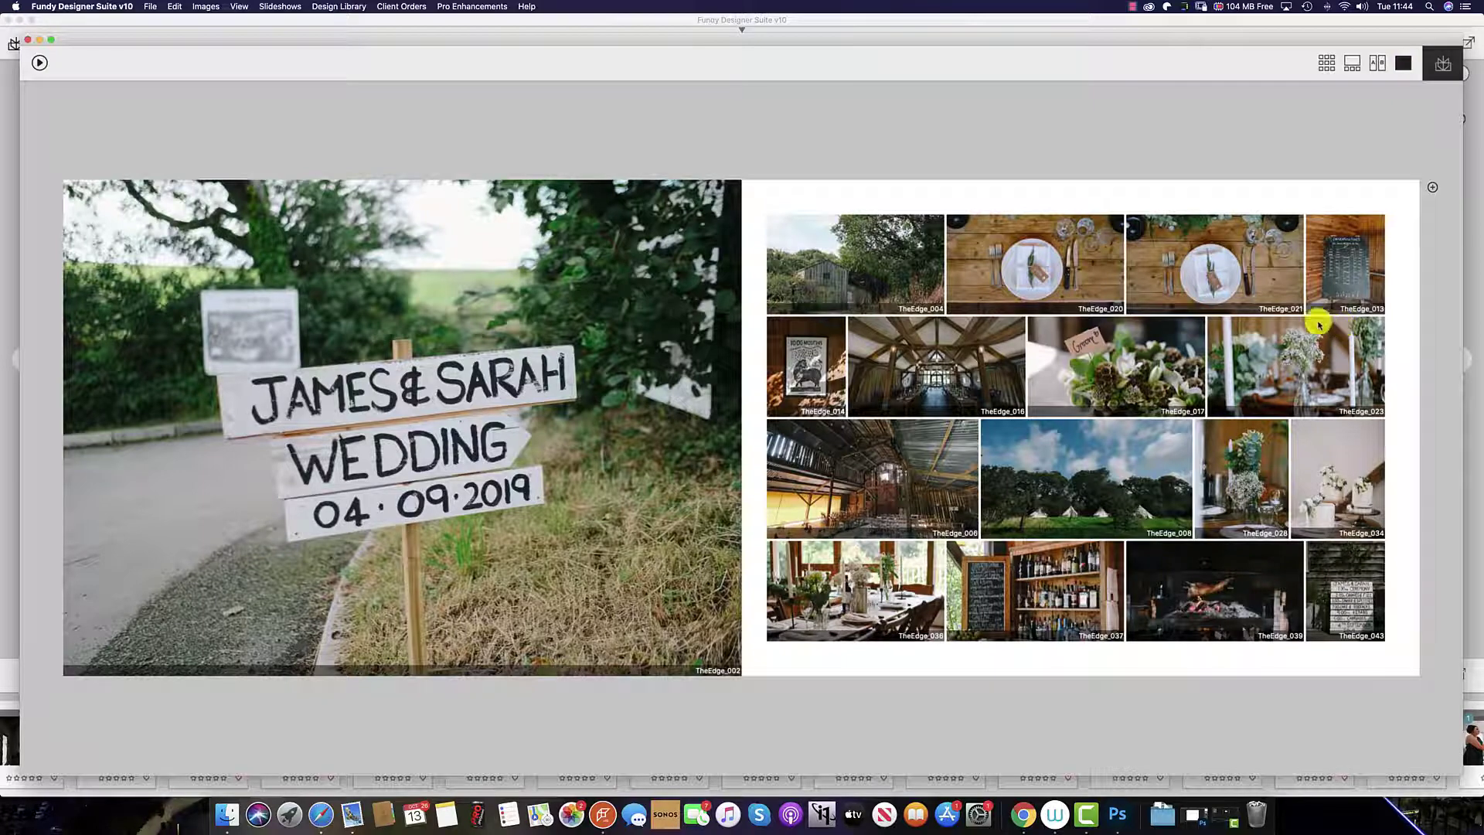
pyautogui.press('Right')
pyautogui.press('Right')
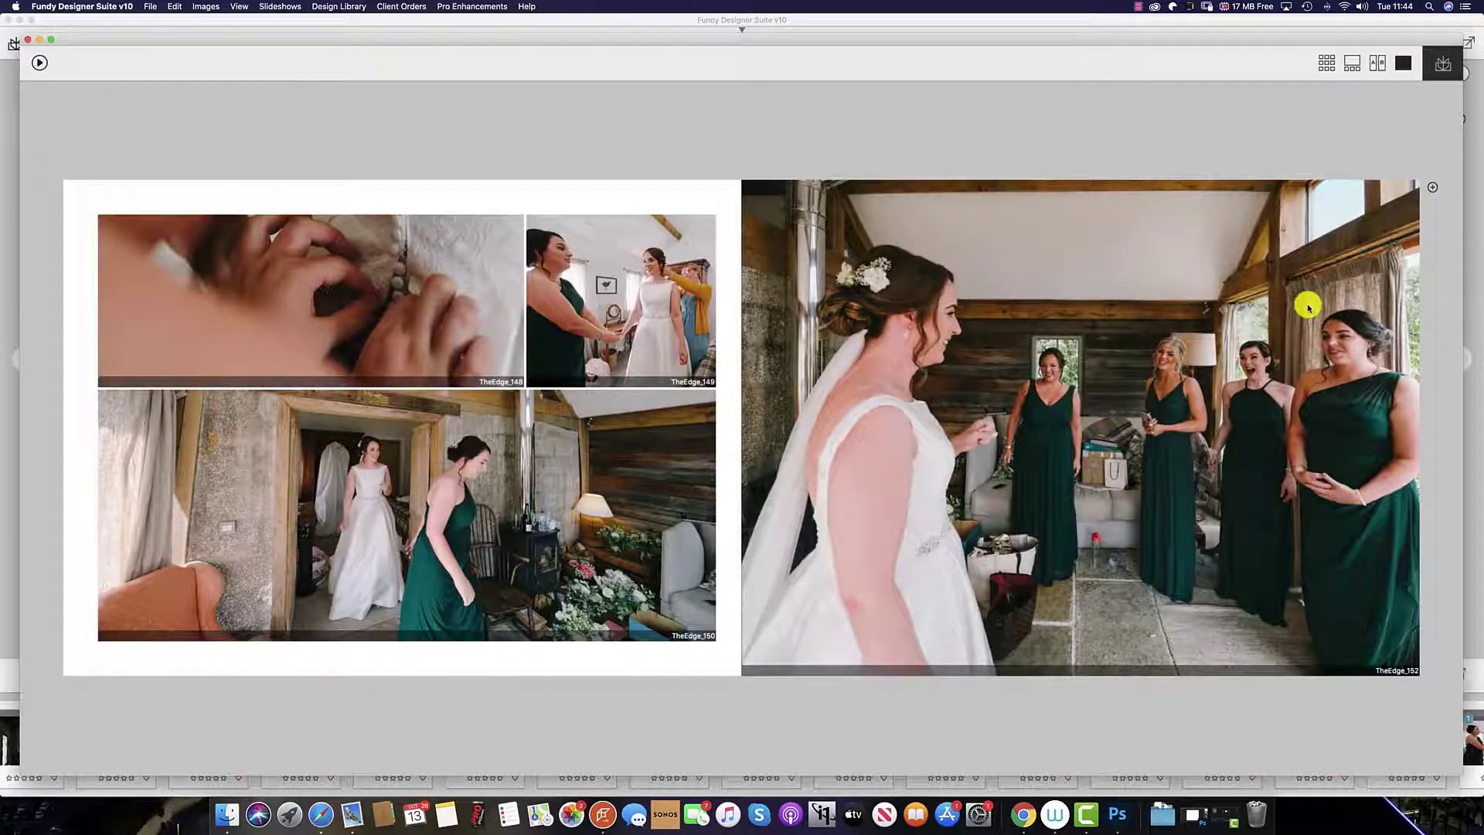
pyautogui.press('Right')
pyautogui.click(1432, 190)
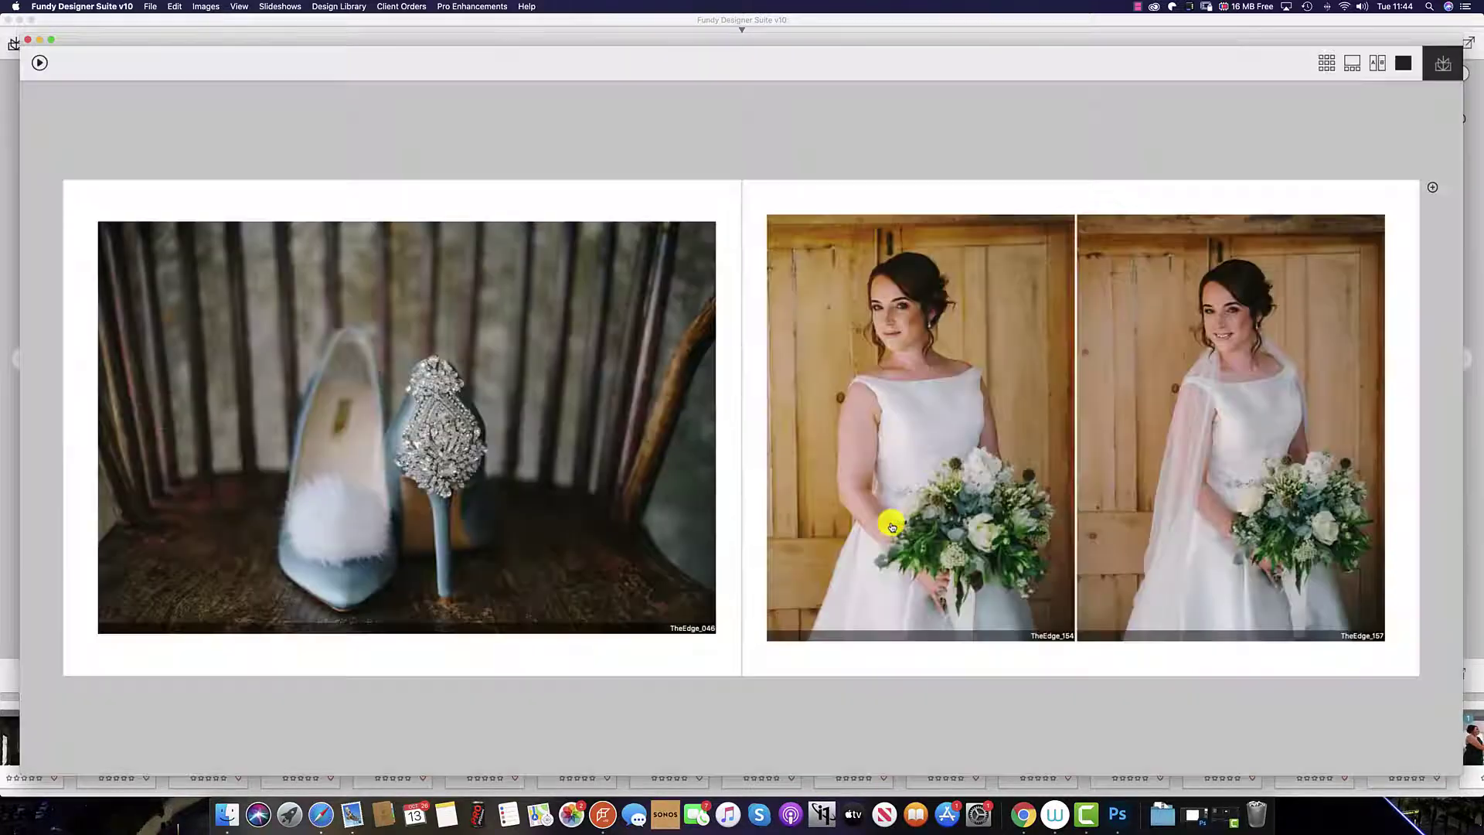
# Add the album twice more, once from the preview form and once from the editor
pyautogui.click(895, 521)
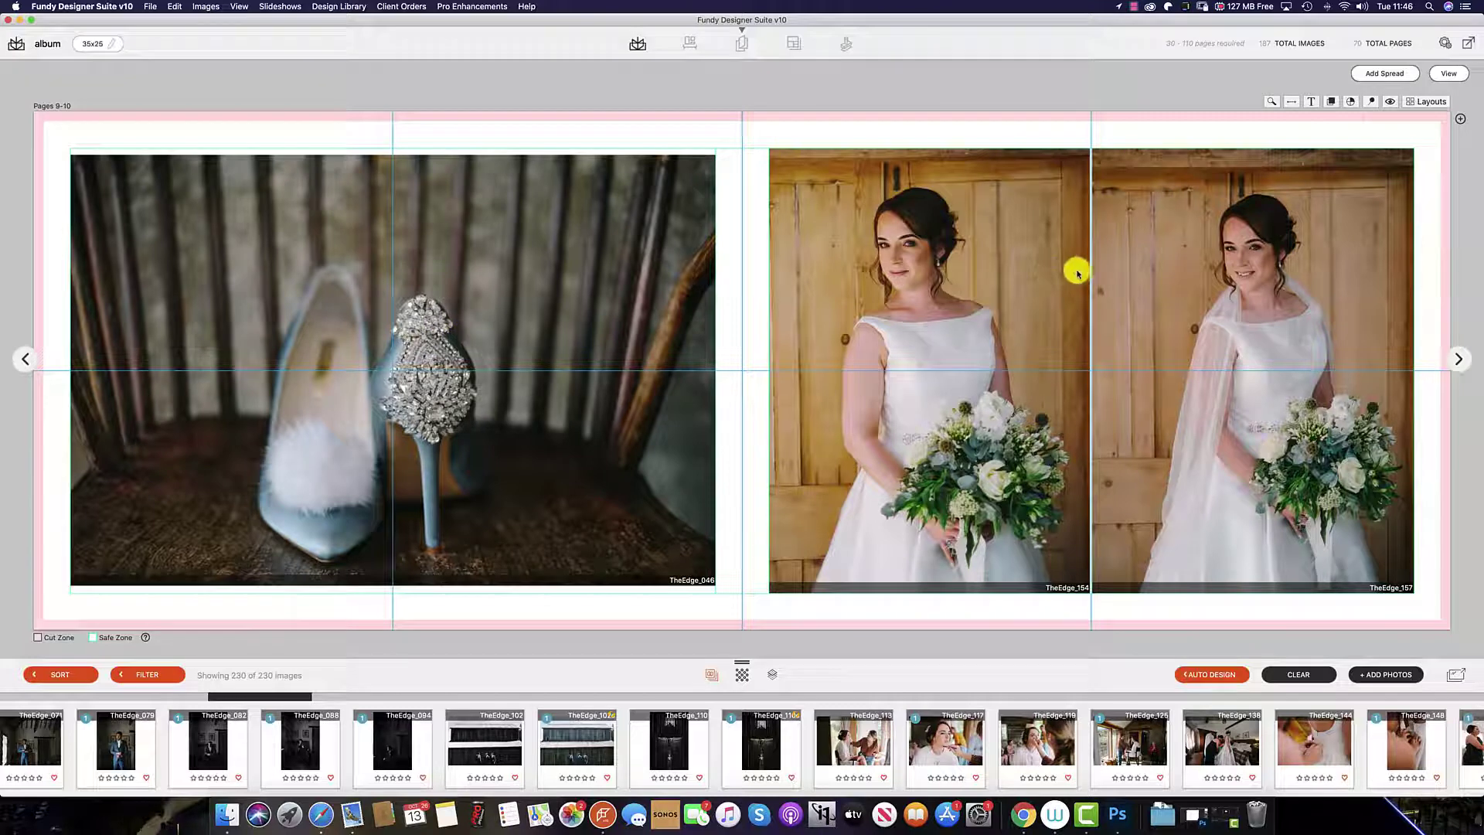
pyautogui.click(1457, 116)
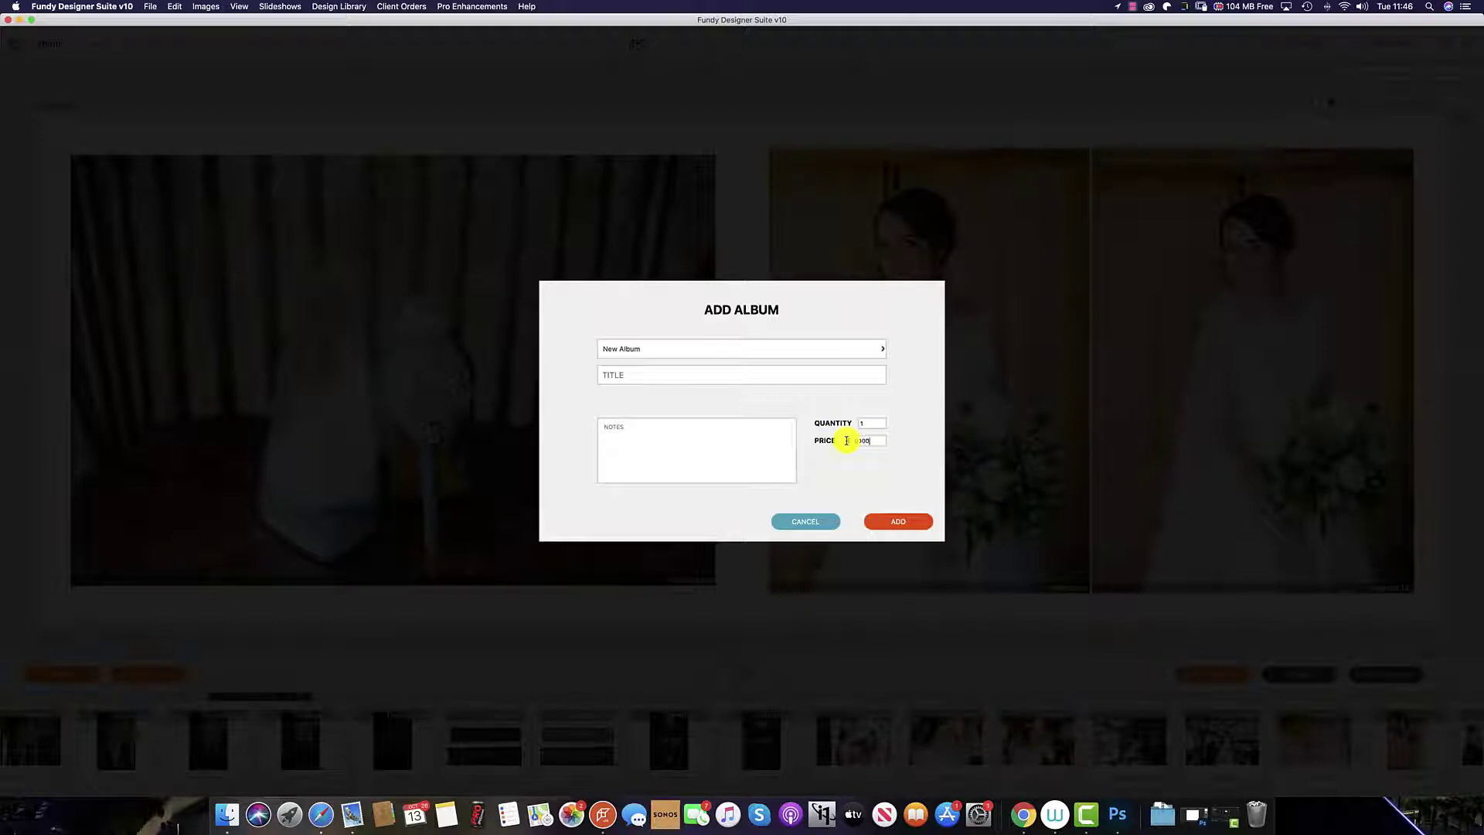
pyautogui.click(898, 521)
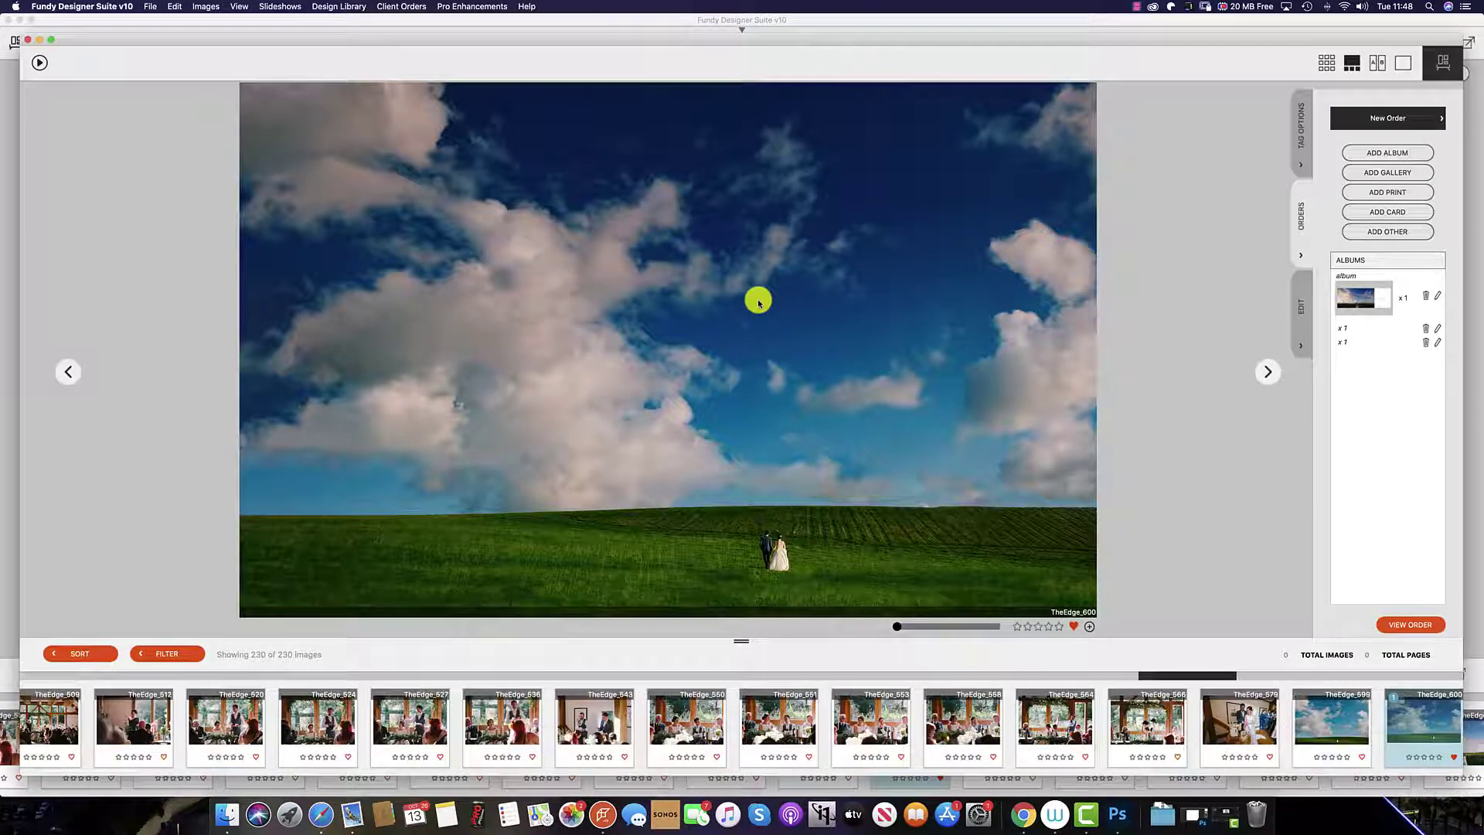
# Add the fundy video Room 1 gallery at £1500 and show its wall mockup
pyautogui.click(1405, 175)
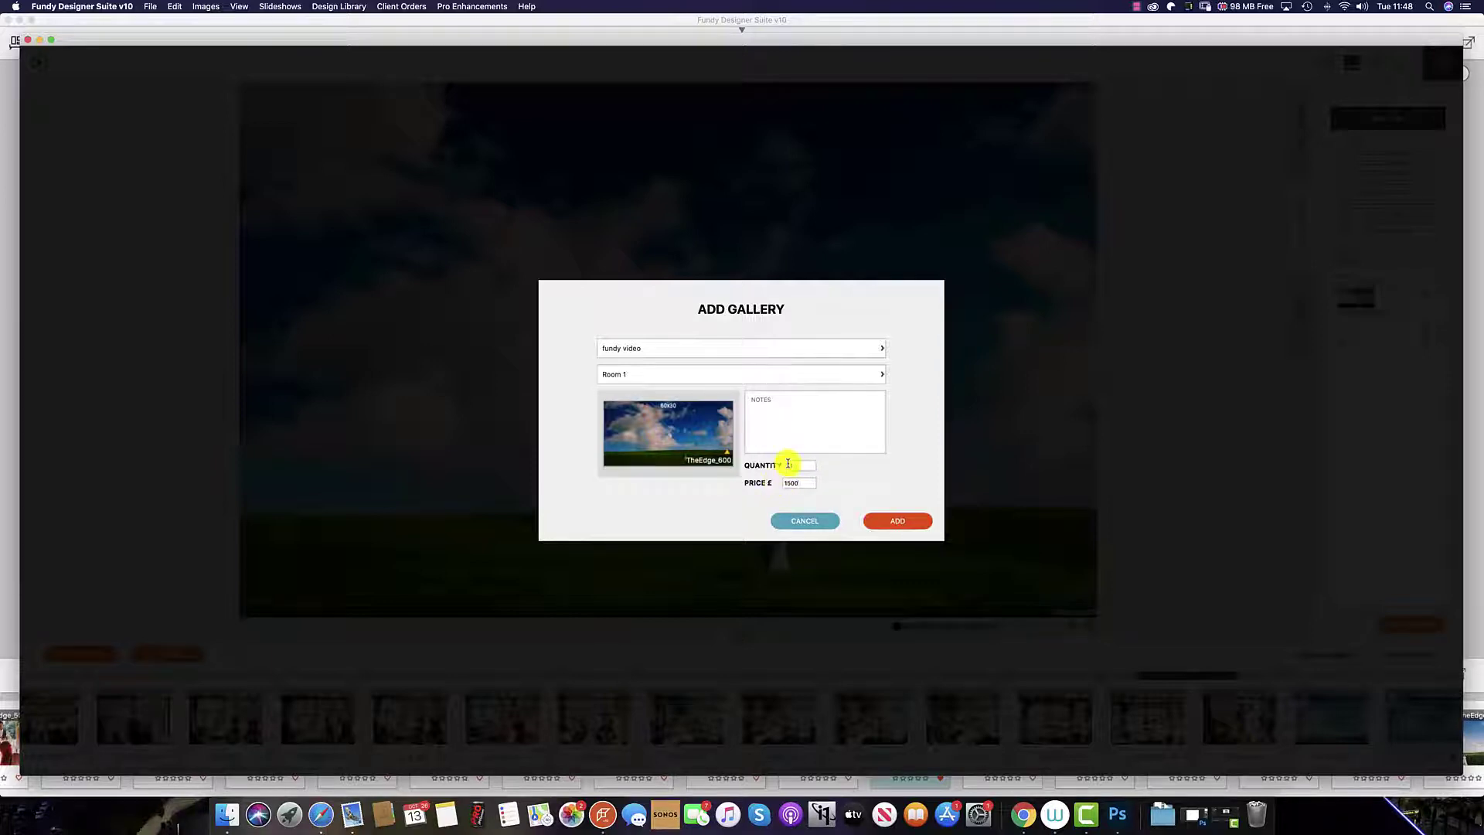
pyautogui.click(898, 522)
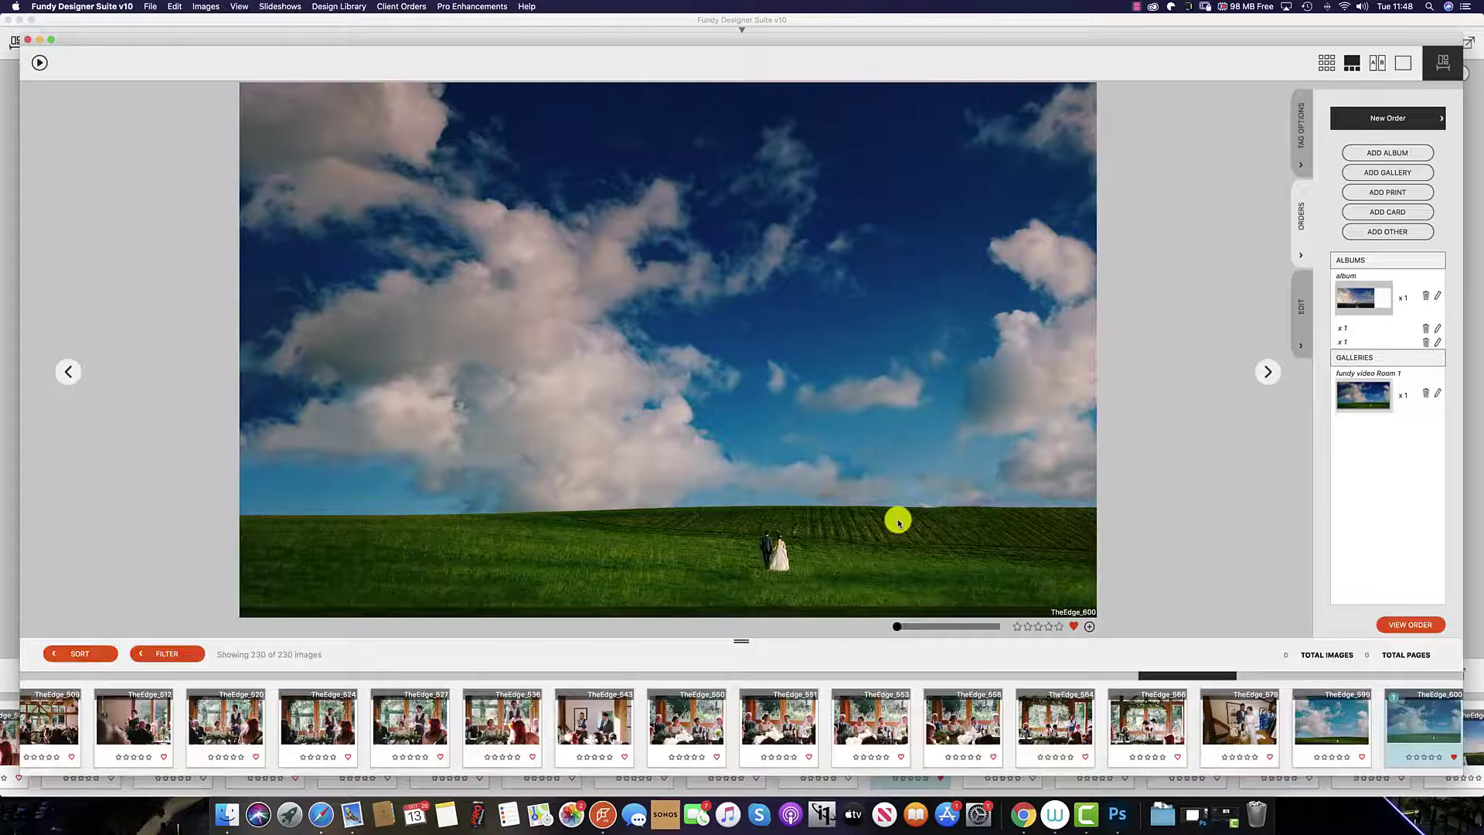
pyautogui.click(908, 306)
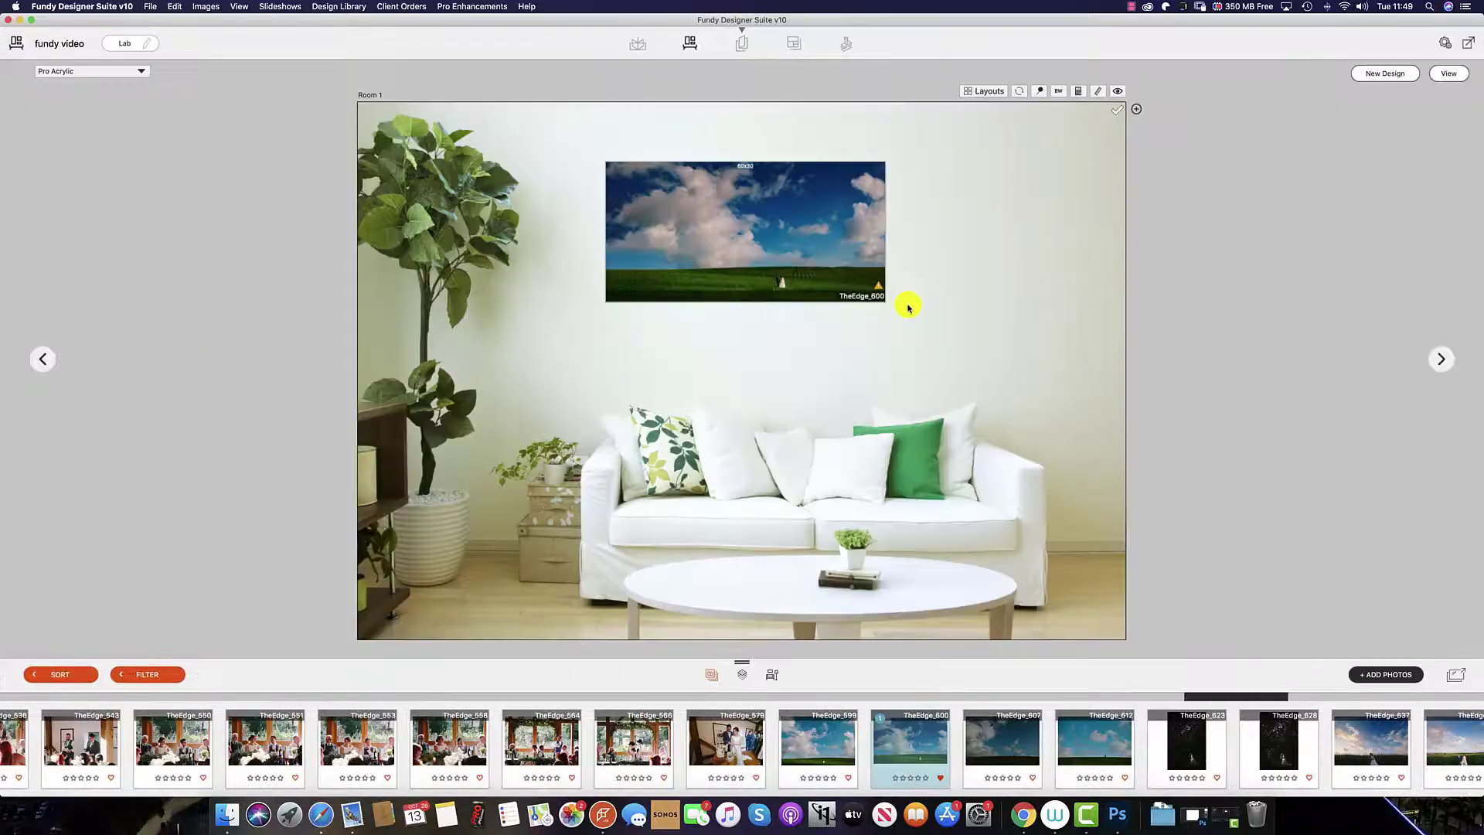
# Add two more fundy video Room 1 galleries at £1500, from the room and full-window views
pyautogui.click(1137, 112)
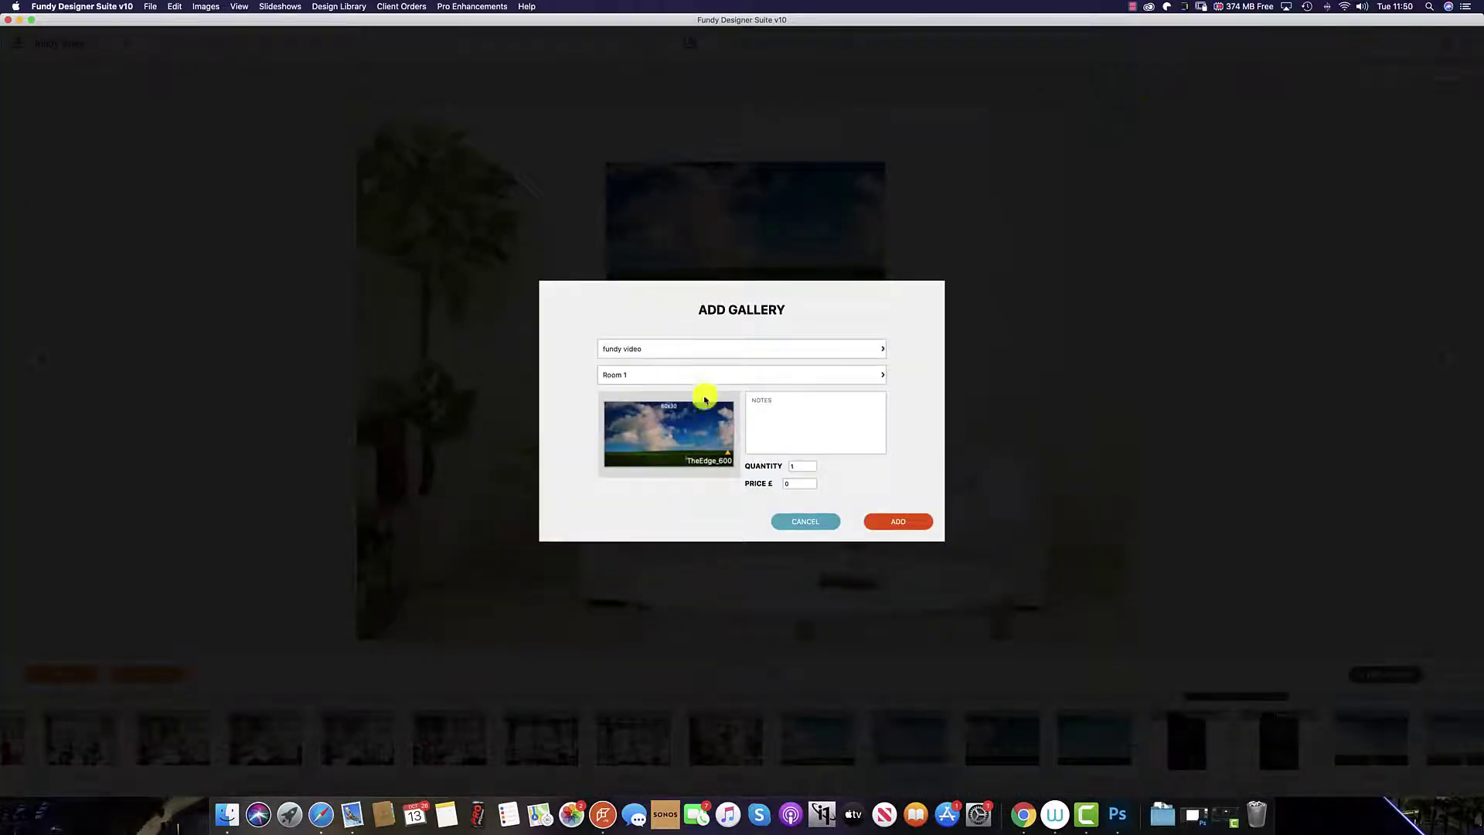
pyautogui.click(777, 484)
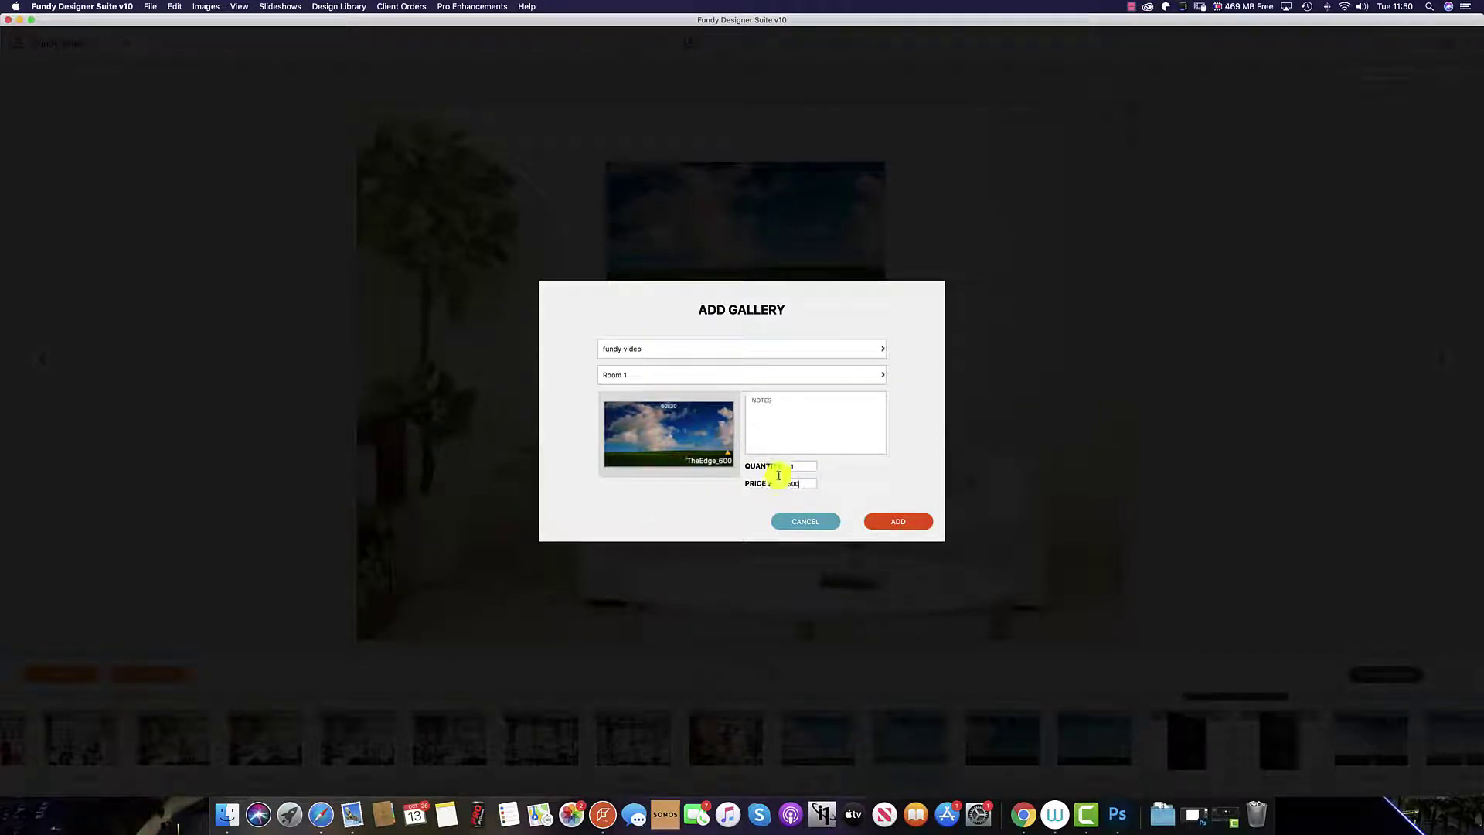
pyautogui.click(897, 522)
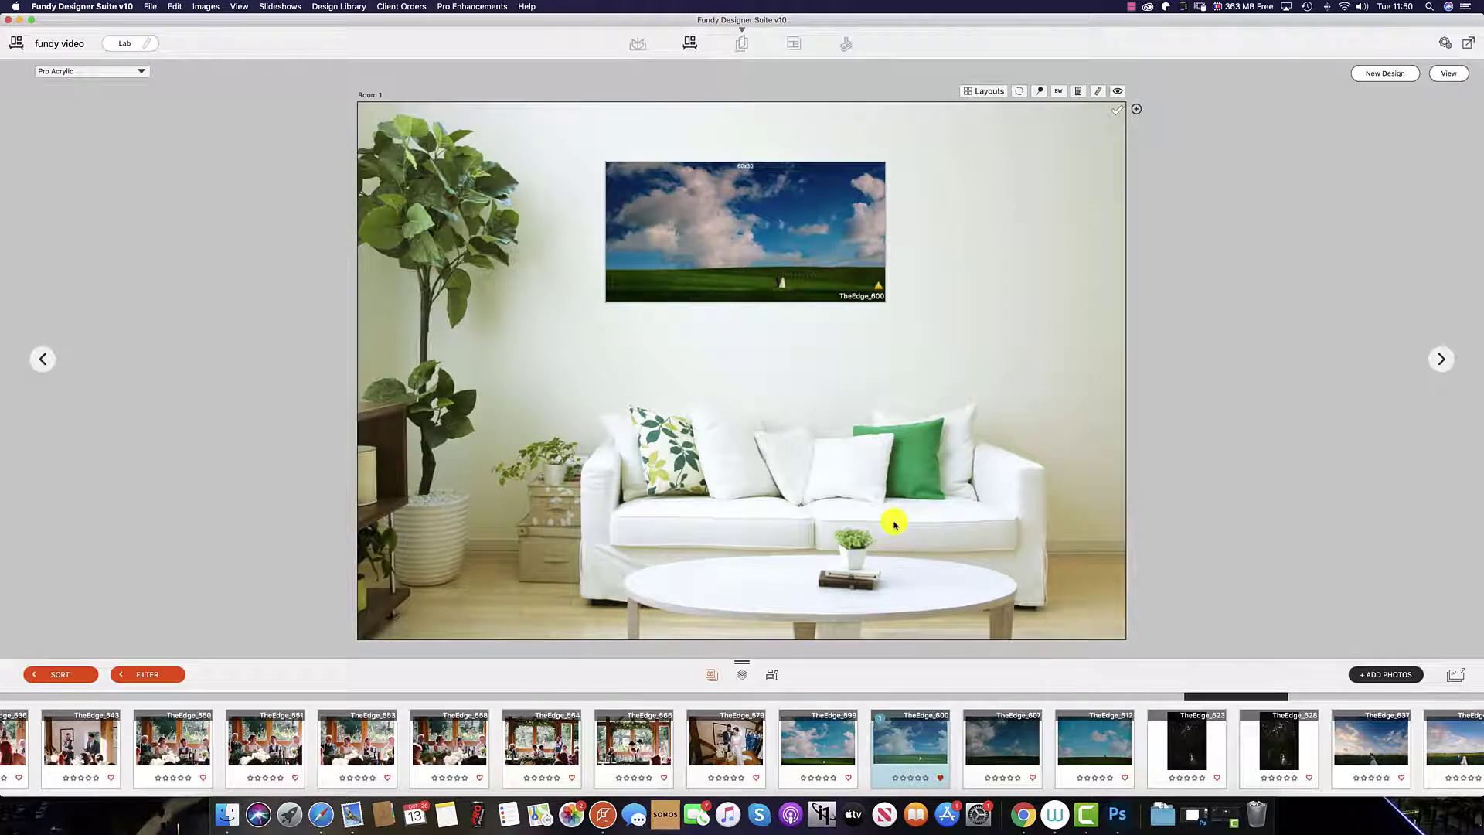
pyautogui.doubleClick(693, 392)
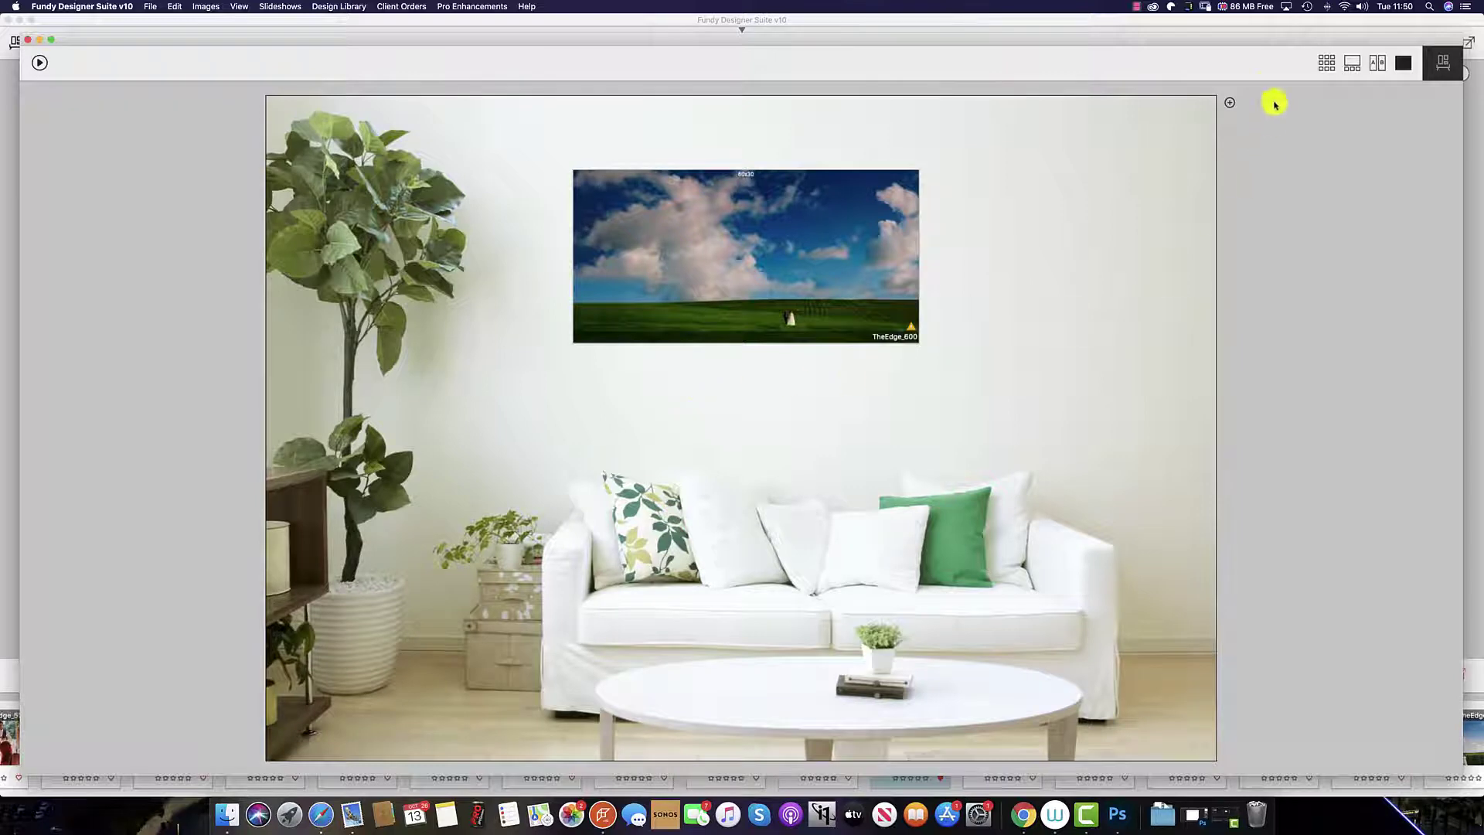
pyautogui.click(1230, 102)
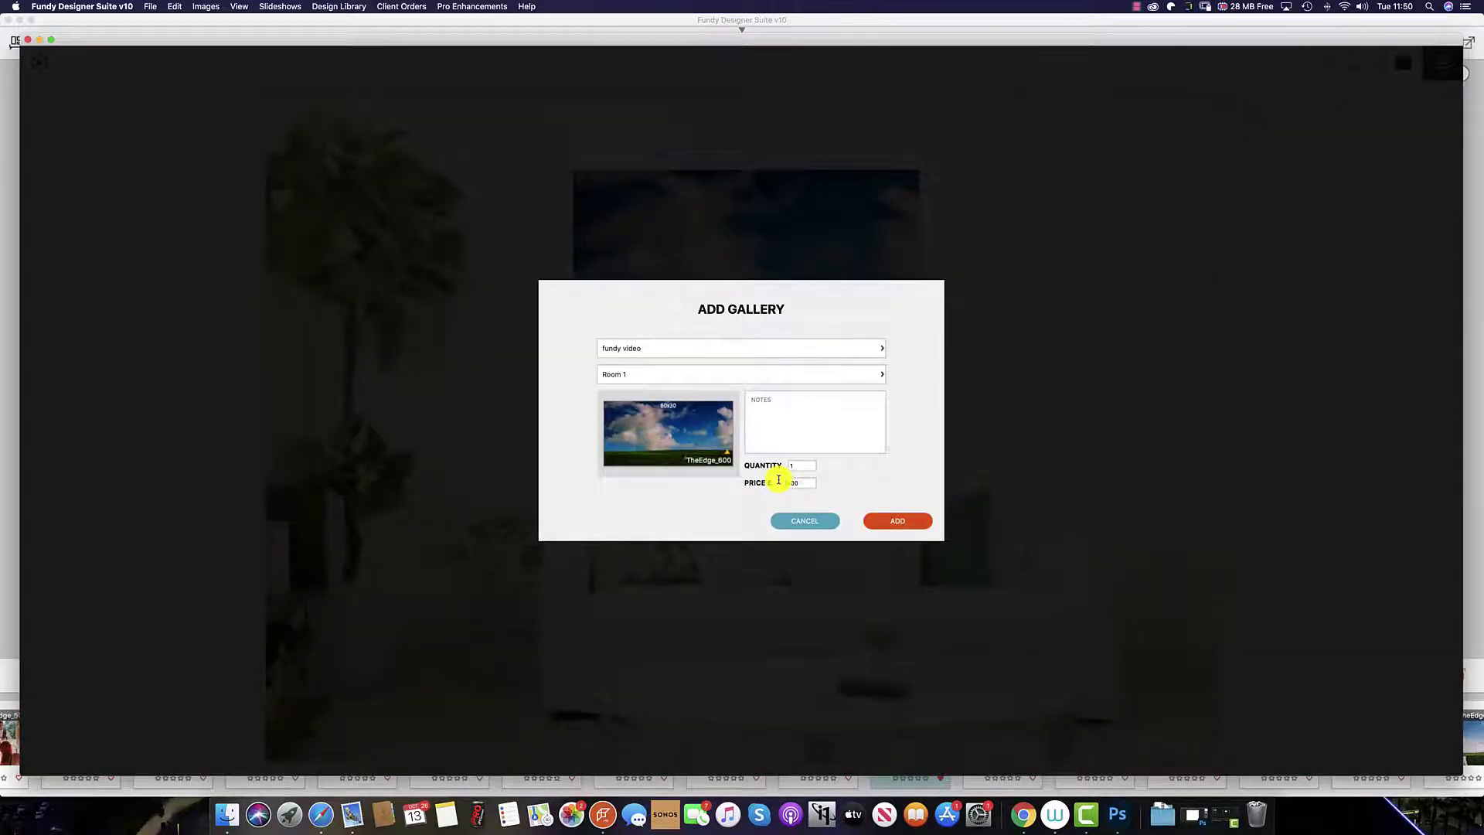
pyautogui.click(904, 525)
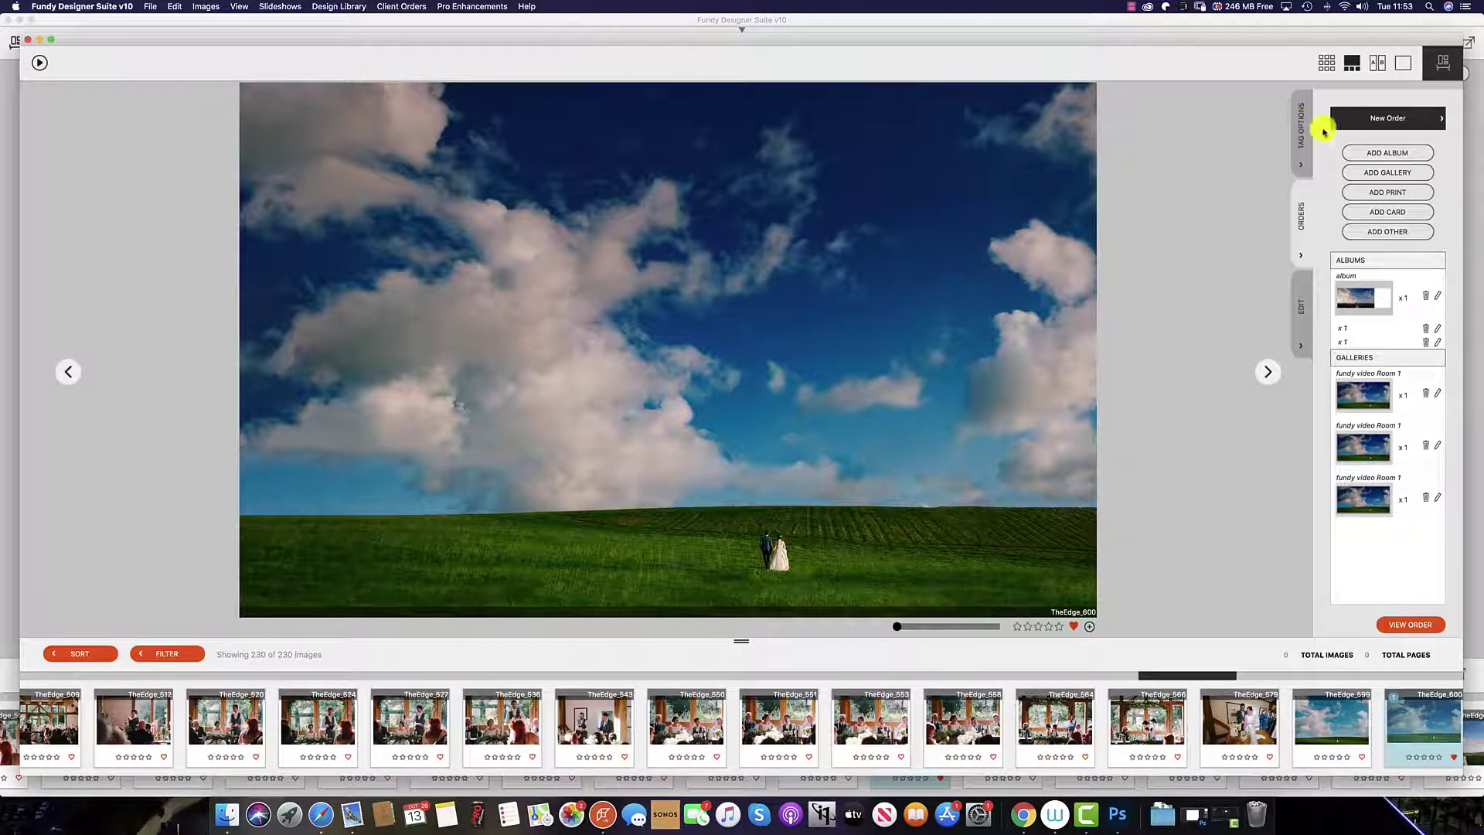
# Add another 5x7.5" print with a landscape crop to the order
pyautogui.click(1387, 193)
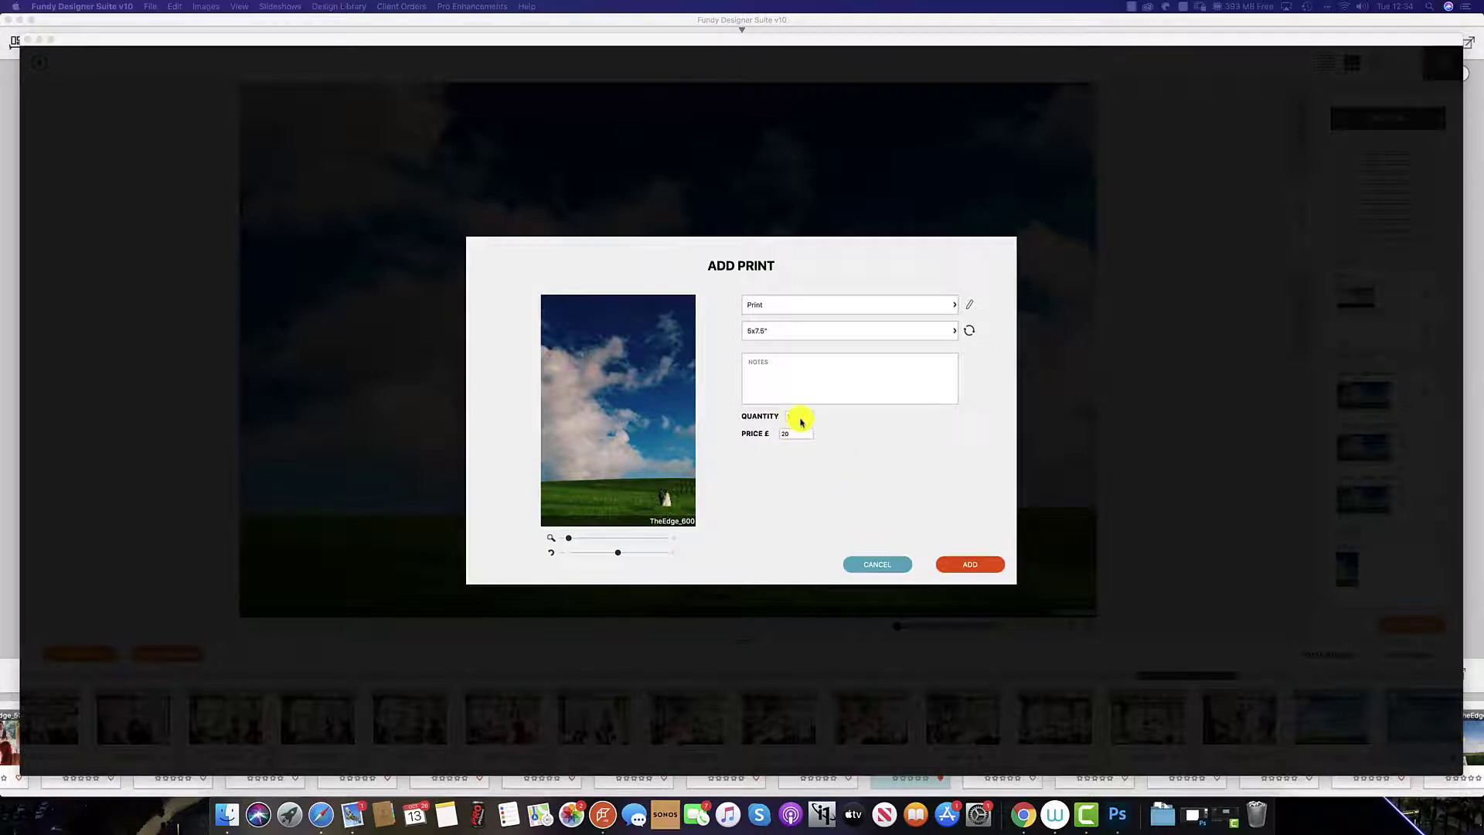
pyautogui.click(784, 416)
pyautogui.write('4')
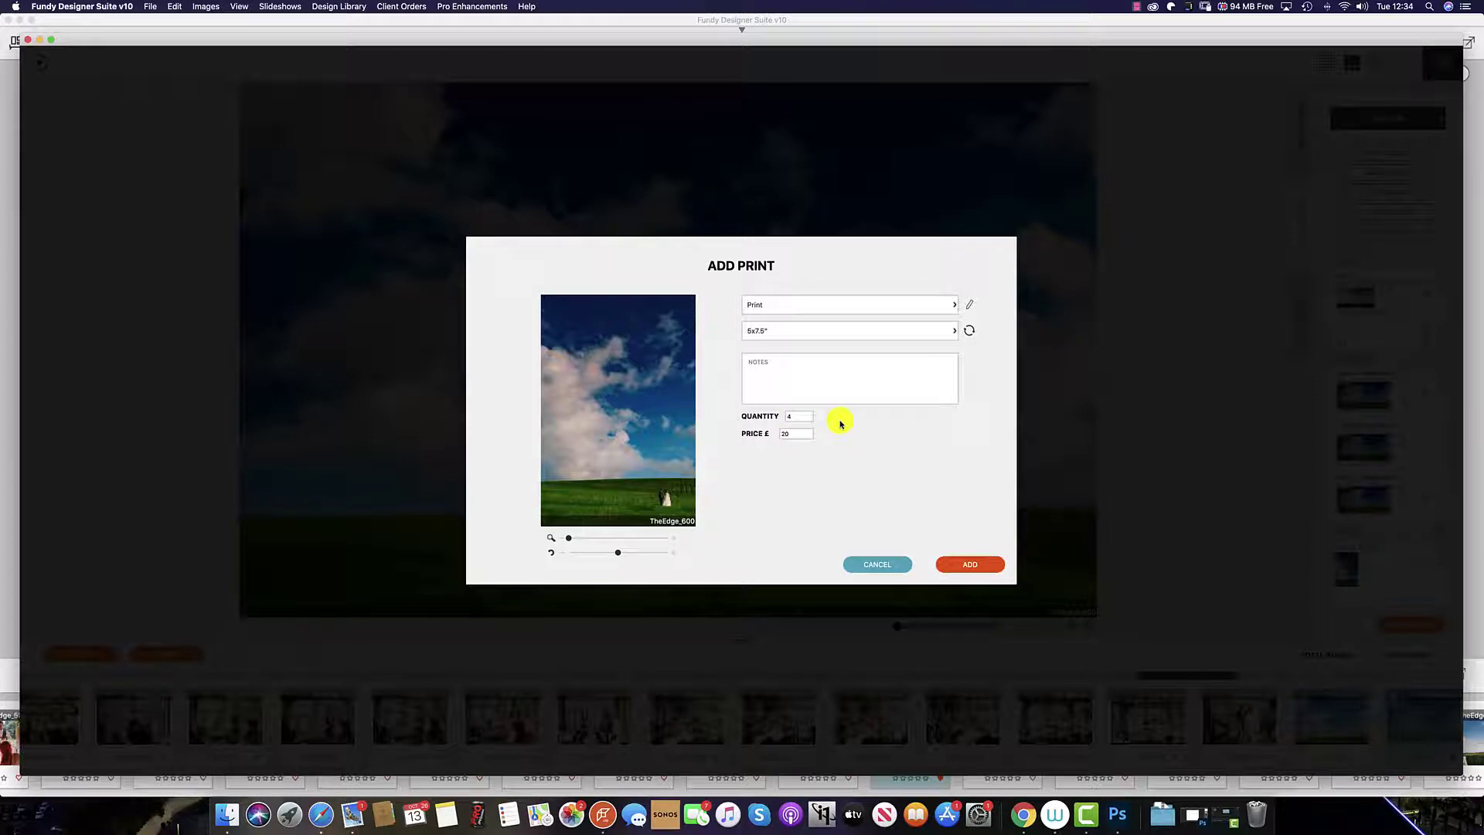
pyautogui.click(967, 332)
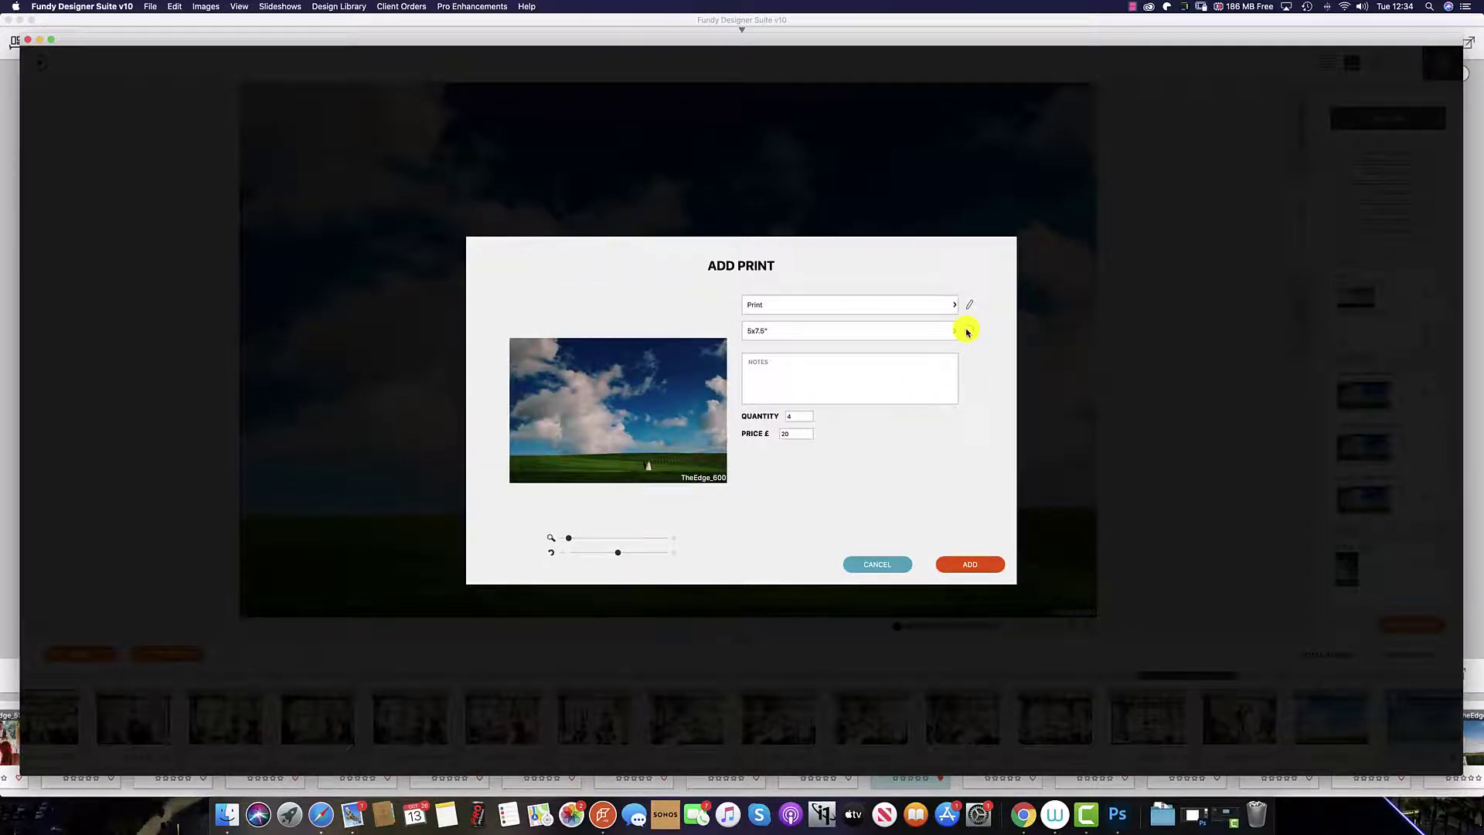
pyautogui.click(968, 332)
pyautogui.click(967, 332)
pyautogui.click(969, 565)
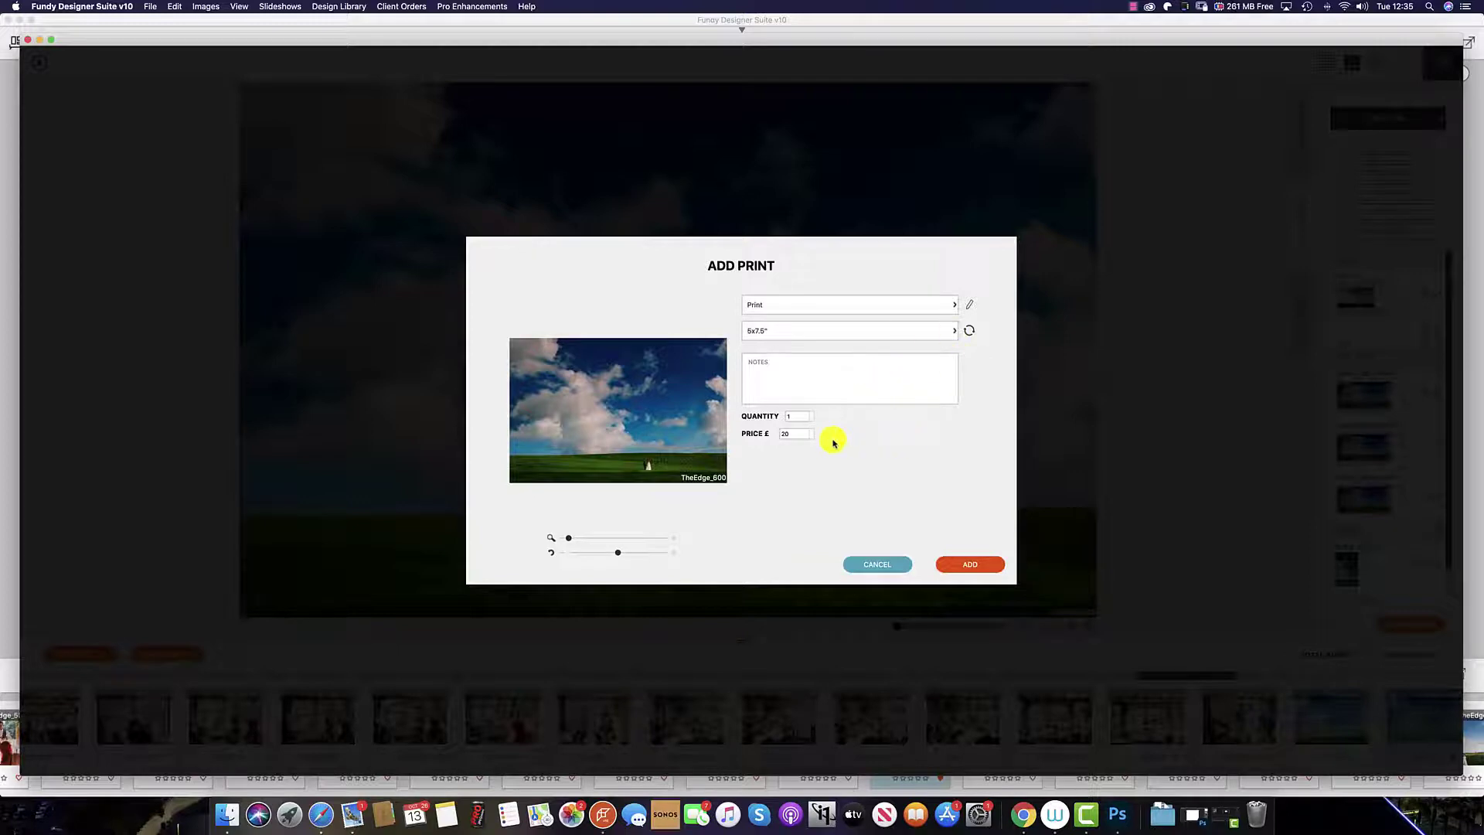
# Add a landscape 4x6" print at the Tier 2 price
pyautogui.click(951, 330)
pyautogui.click(833, 349)
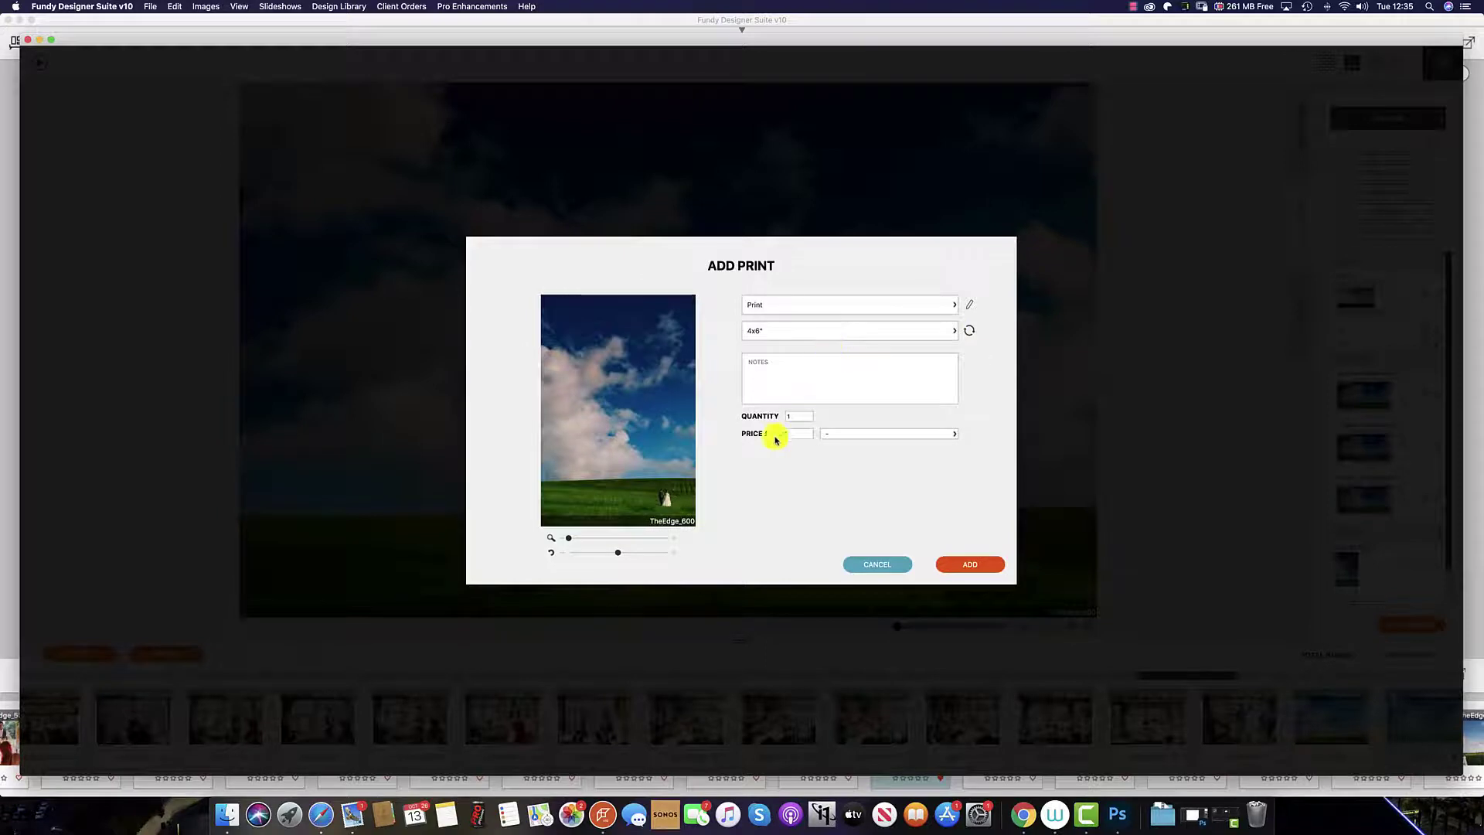
pyautogui.click(955, 435)
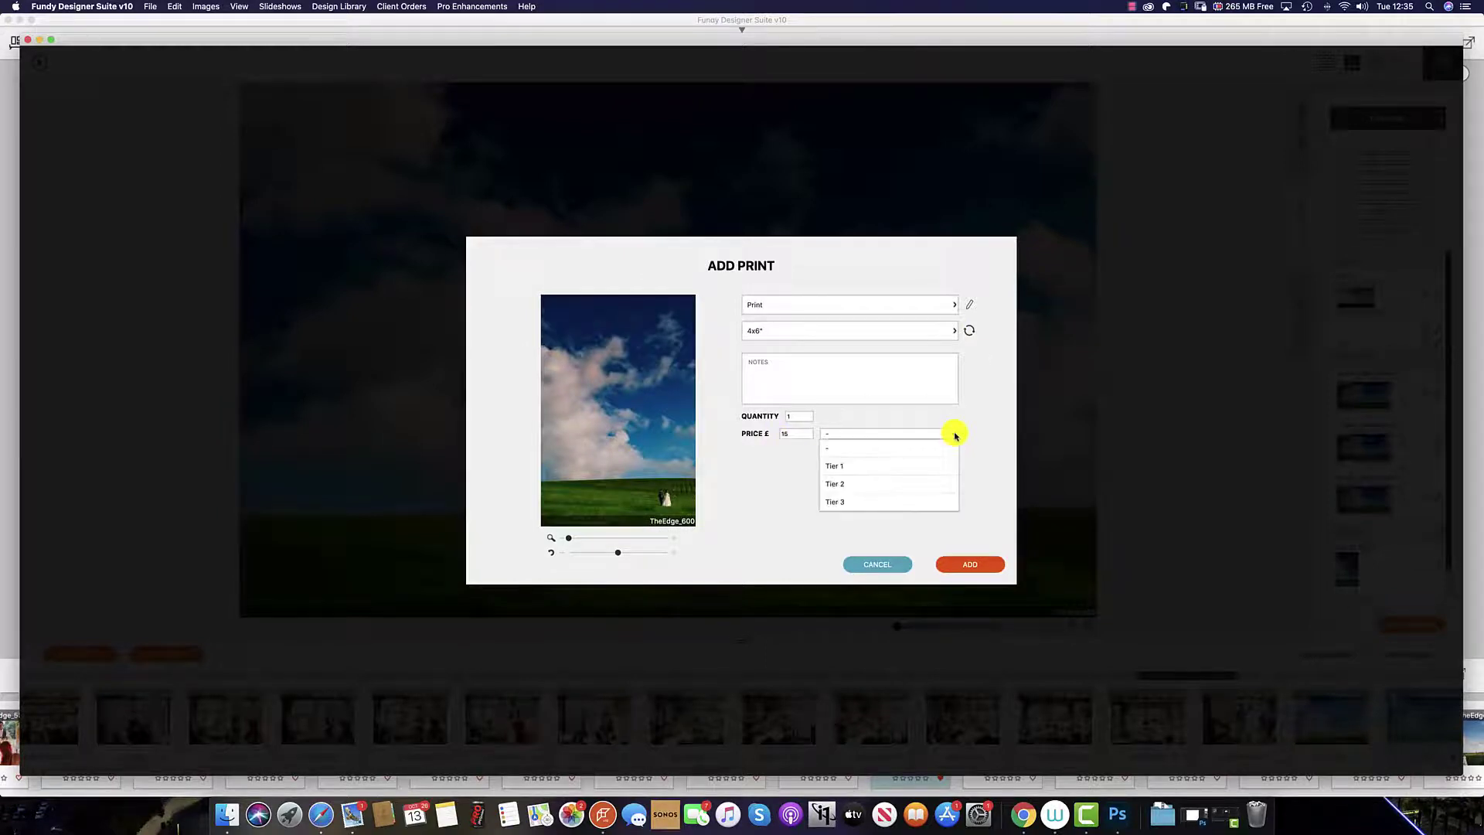
pyautogui.click(881, 484)
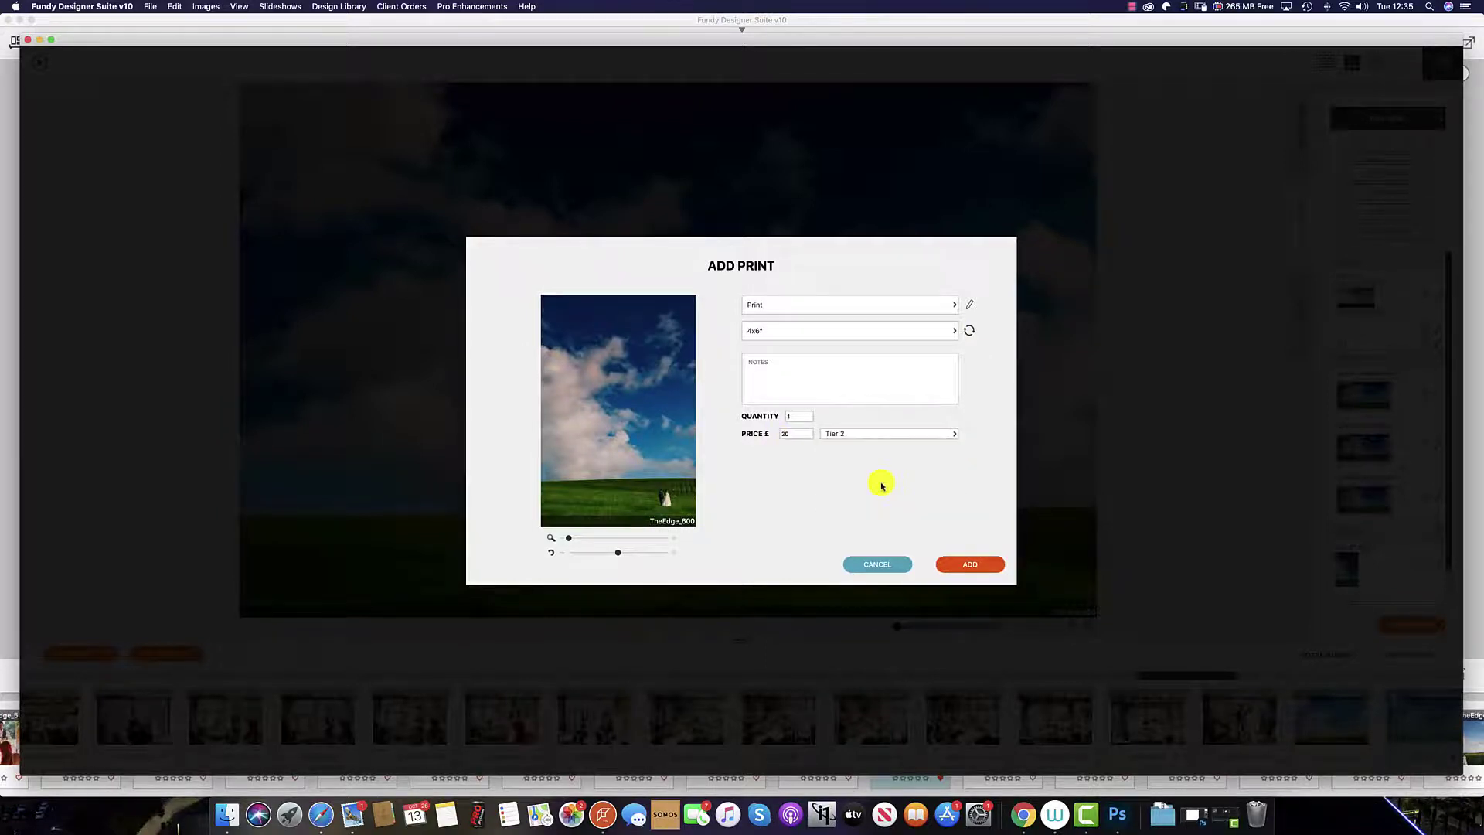
pyautogui.click(971, 335)
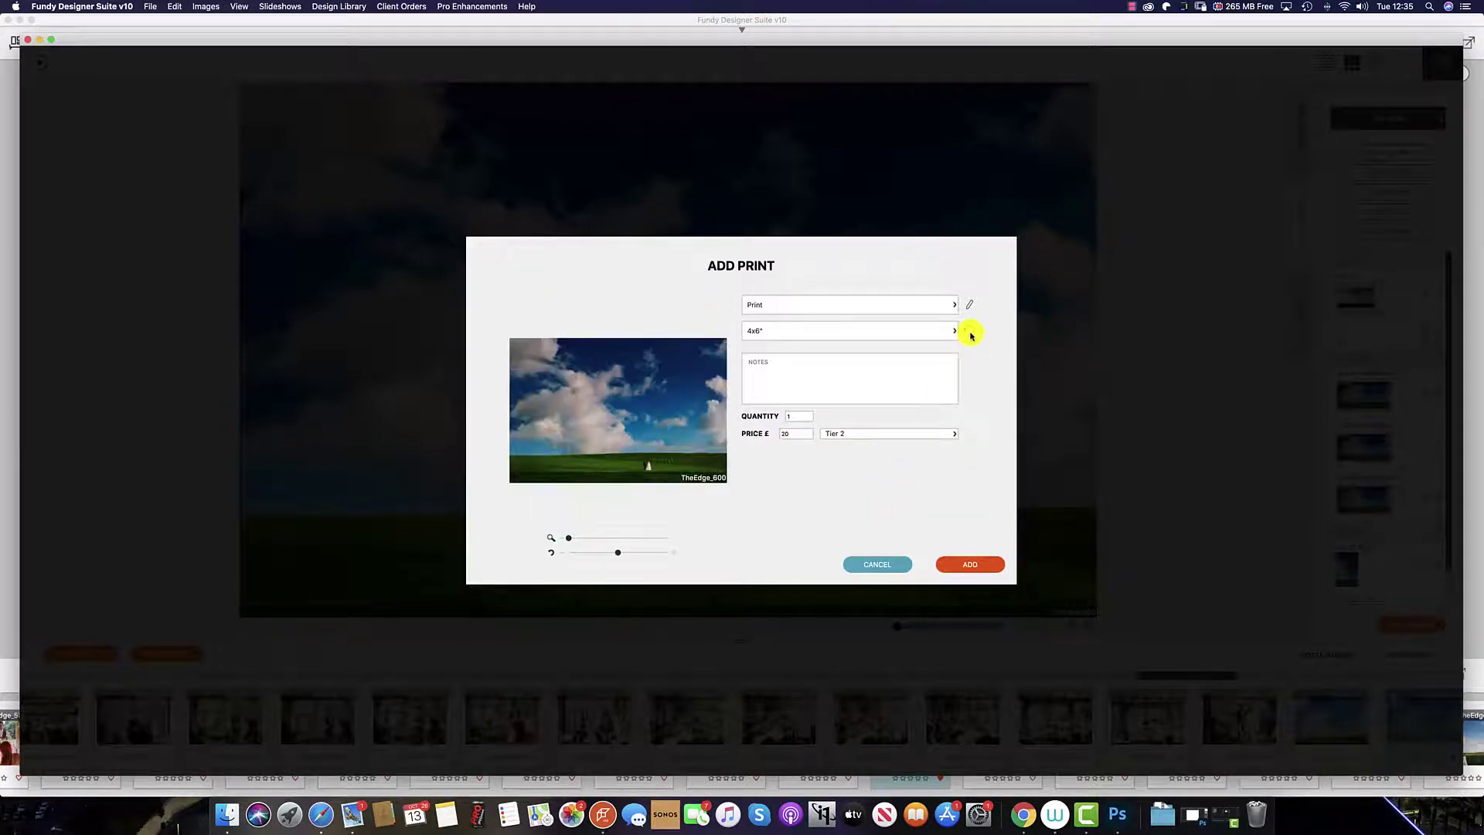
pyautogui.click(970, 565)
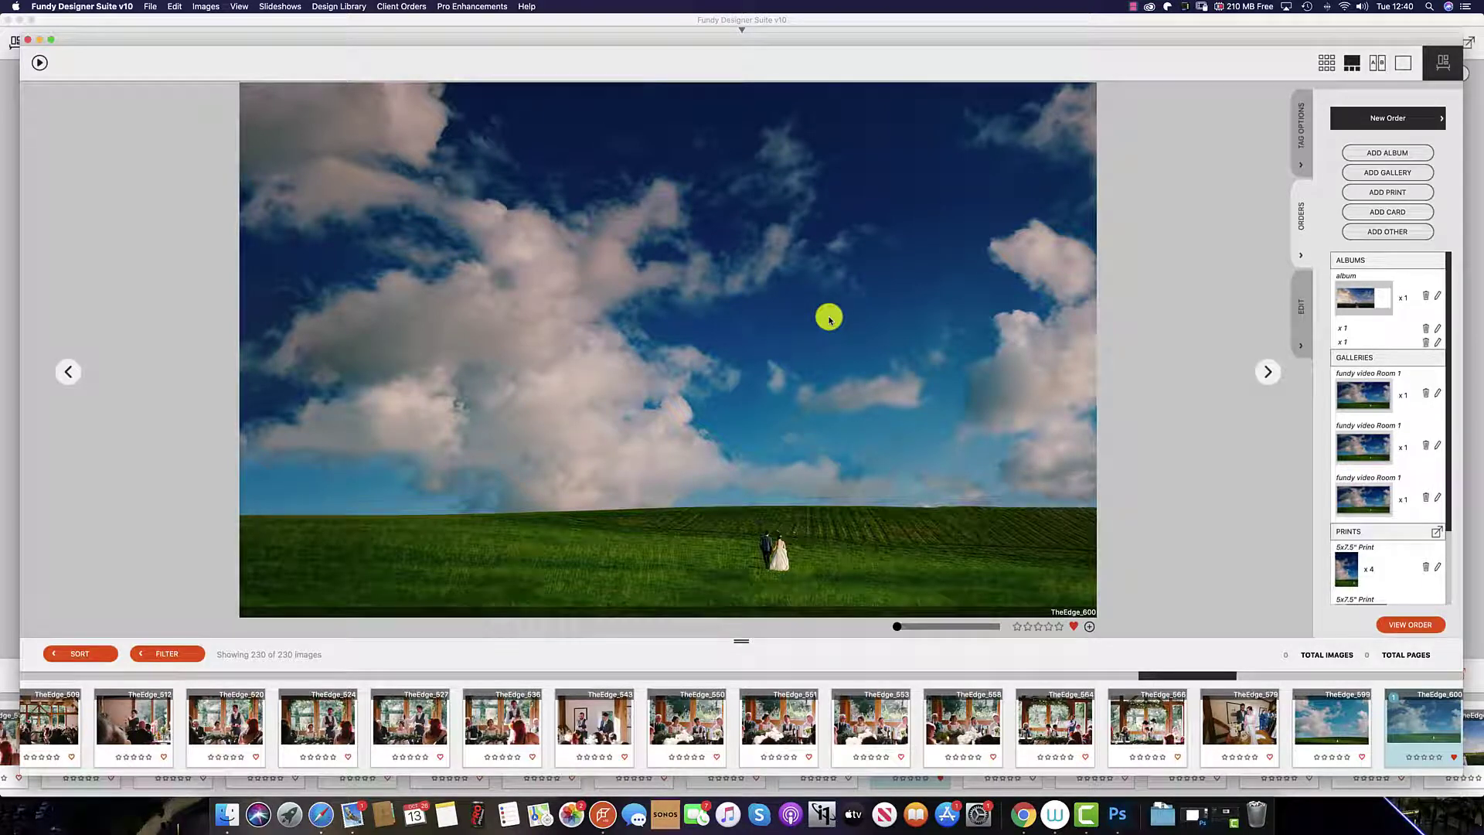
# Add a New Product titled 'Coasters' under Other, quantity 5 at £50
pyautogui.click(1397, 233)
pyautogui.click(878, 352)
pyautogui.click(879, 352)
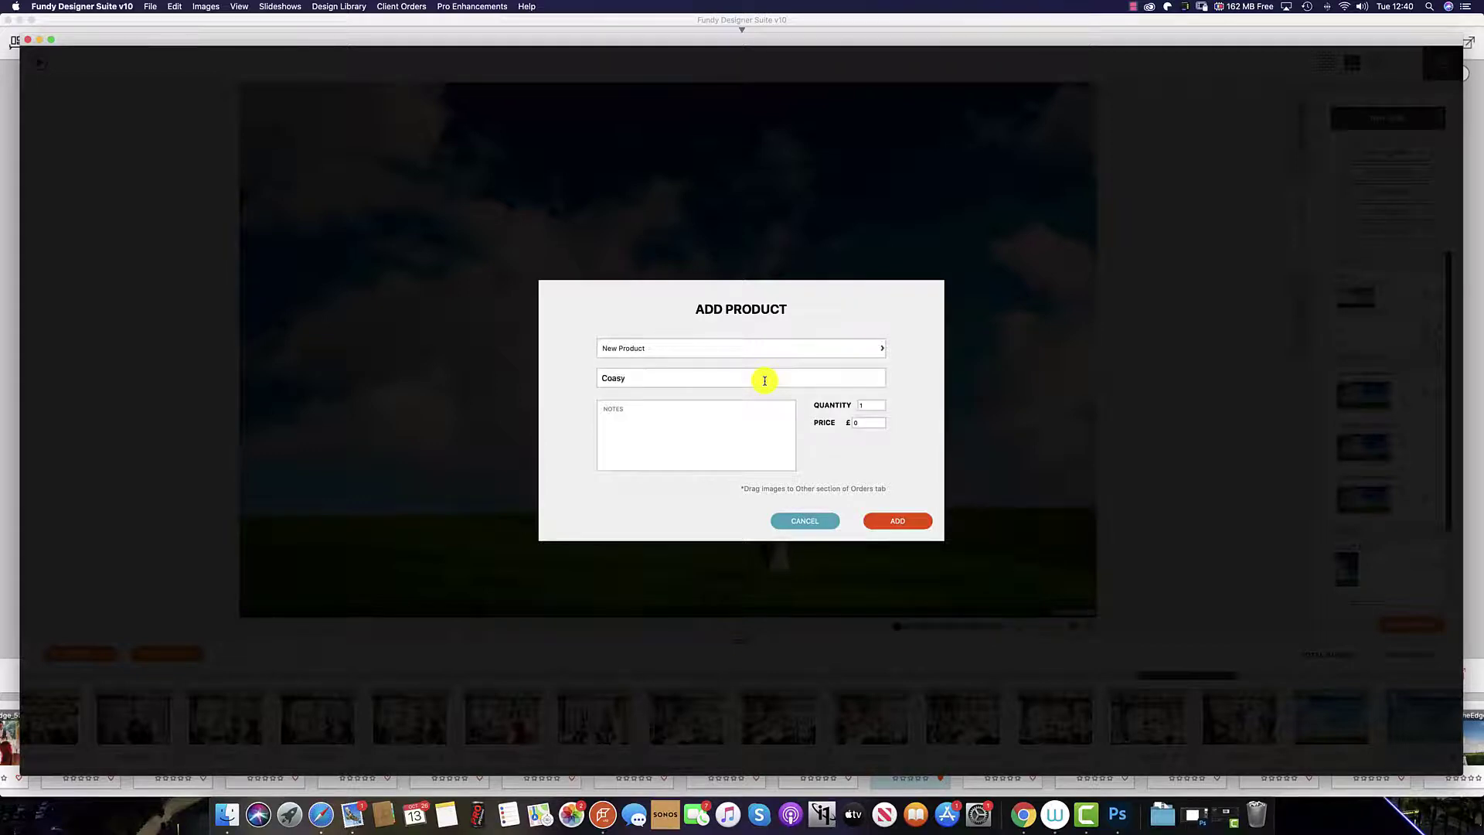
pyautogui.click(765, 381)
pyautogui.write('Coasters')
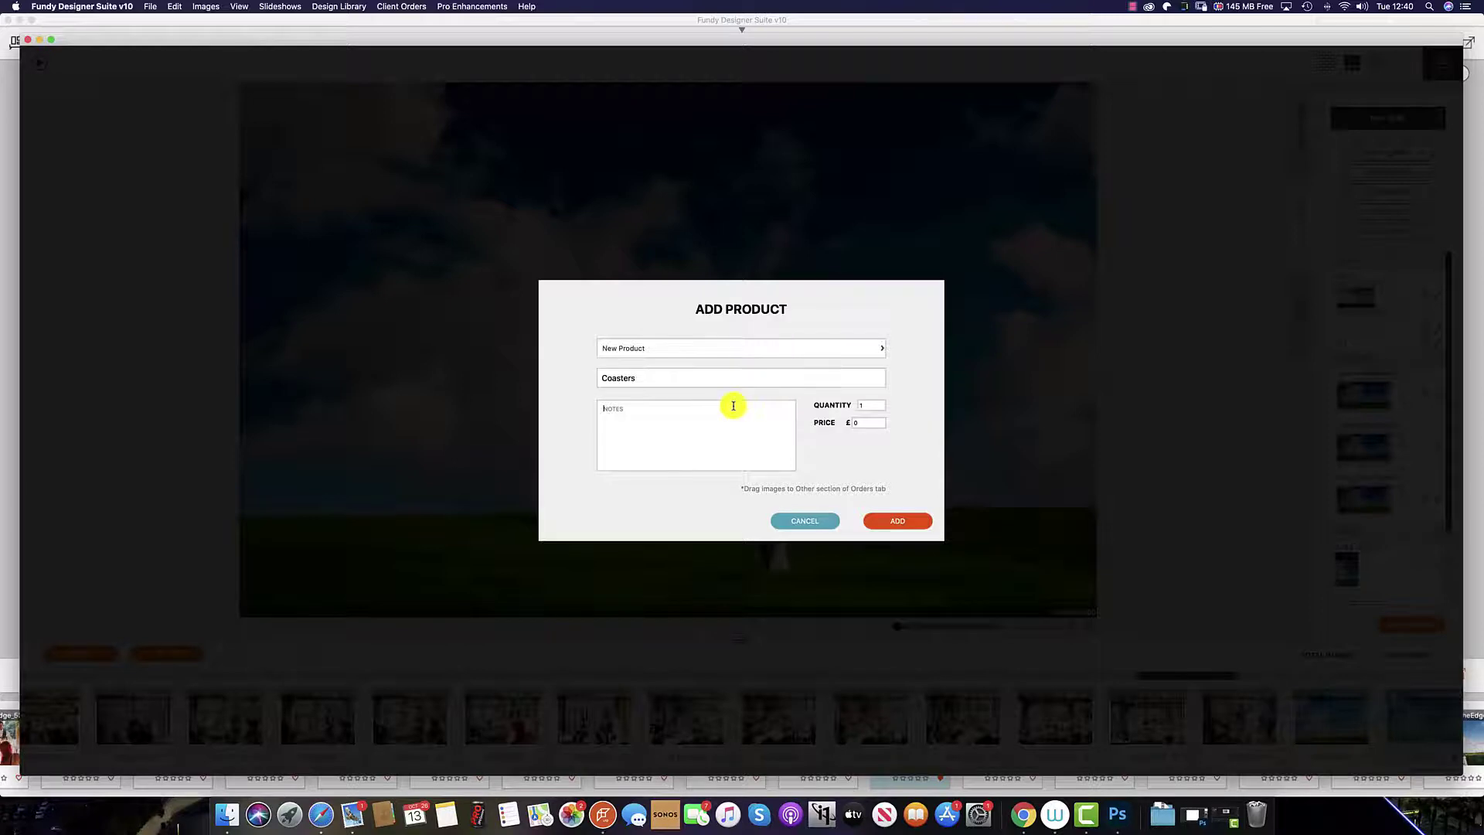
pyautogui.click(854, 405)
pyautogui.write('5')
pyautogui.click(851, 422)
pyautogui.write('50')
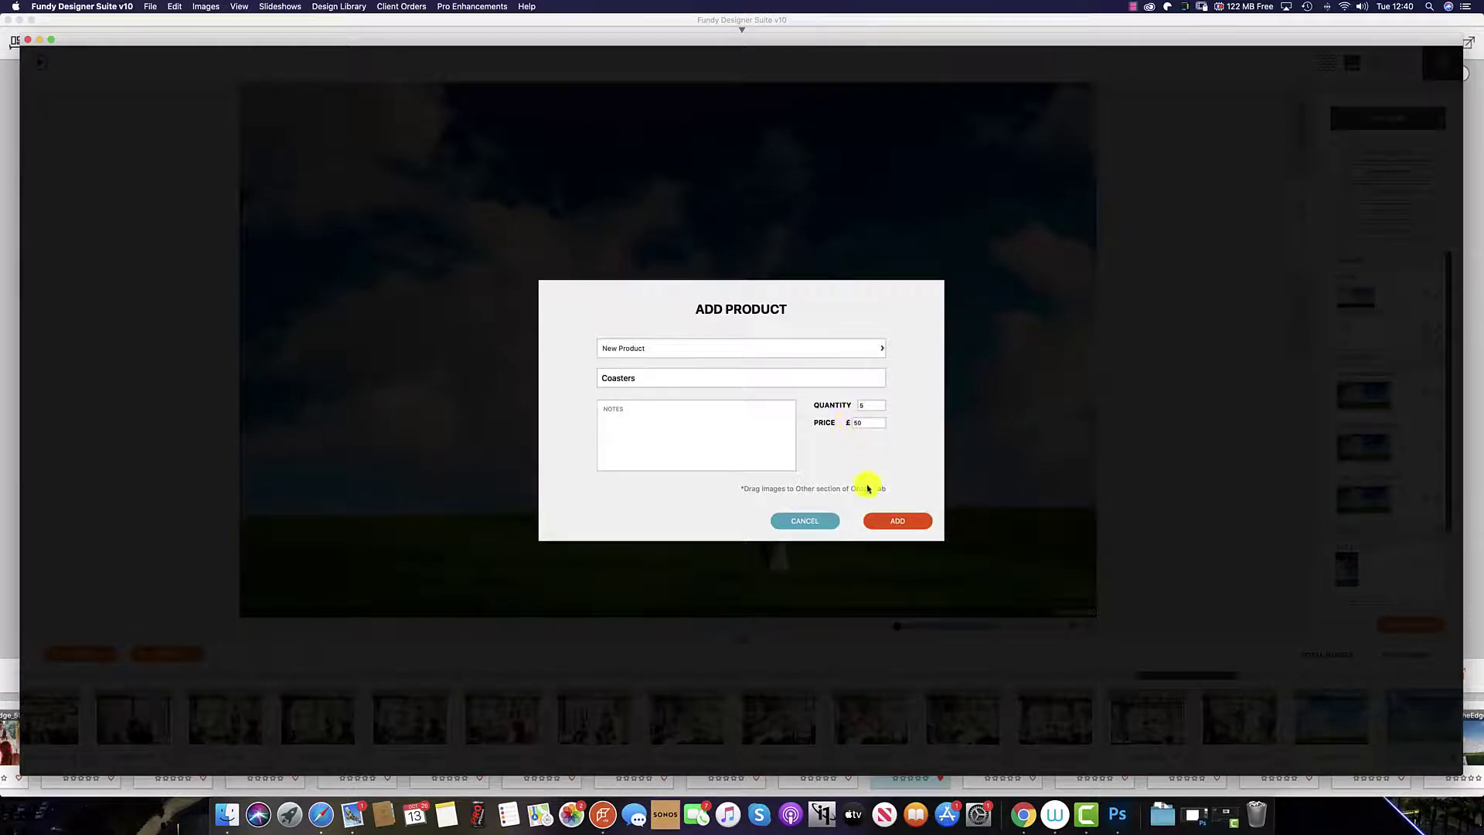
pyautogui.click(899, 521)
pyautogui.scroll(-5, 1371, 470)
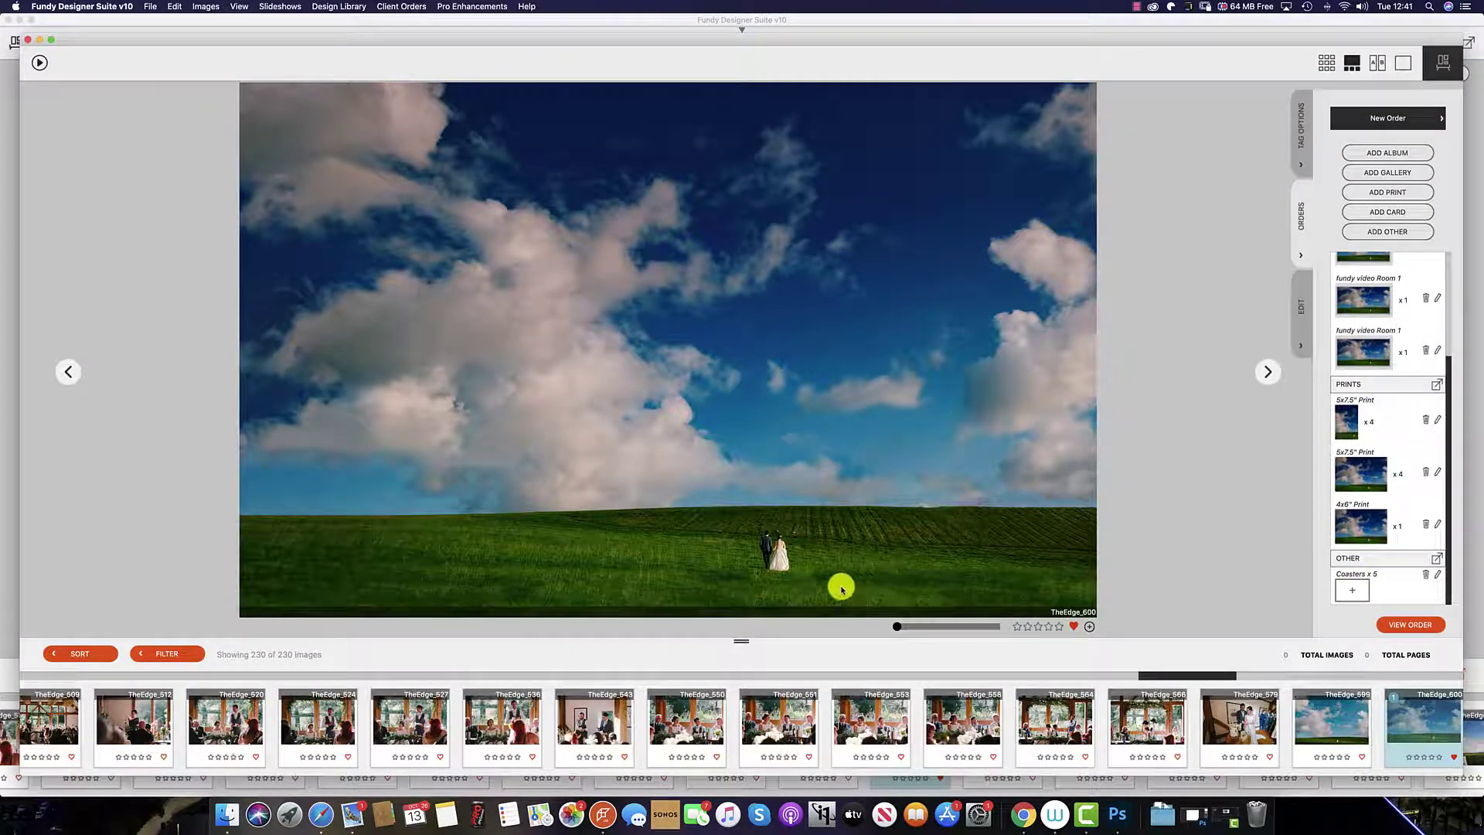
# Attach the cake-cutting photo TheEdge_579 to the Coasters x 5 item
pyautogui.click(1242, 719)
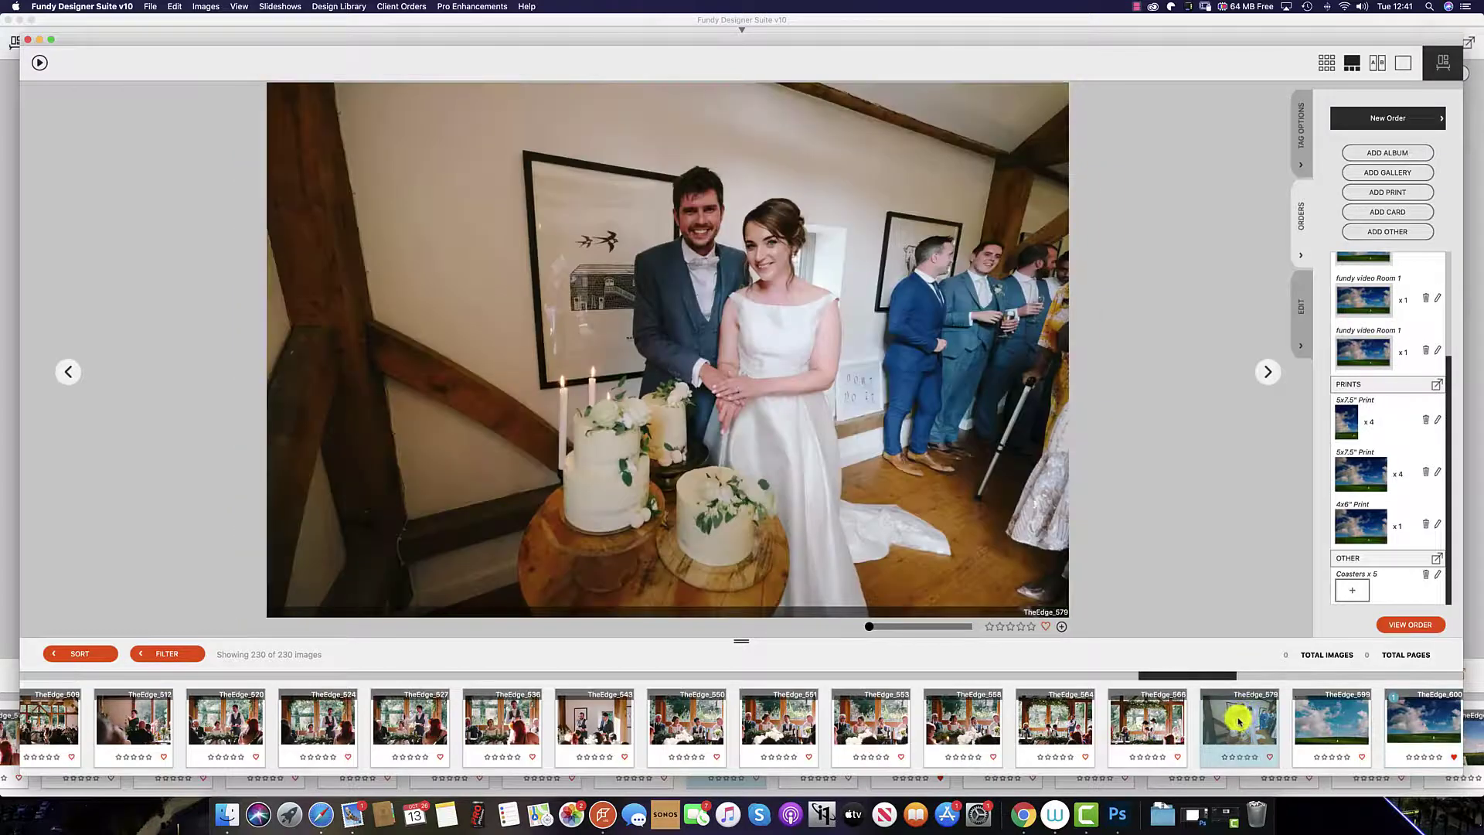
pyautogui.click(1355, 592)
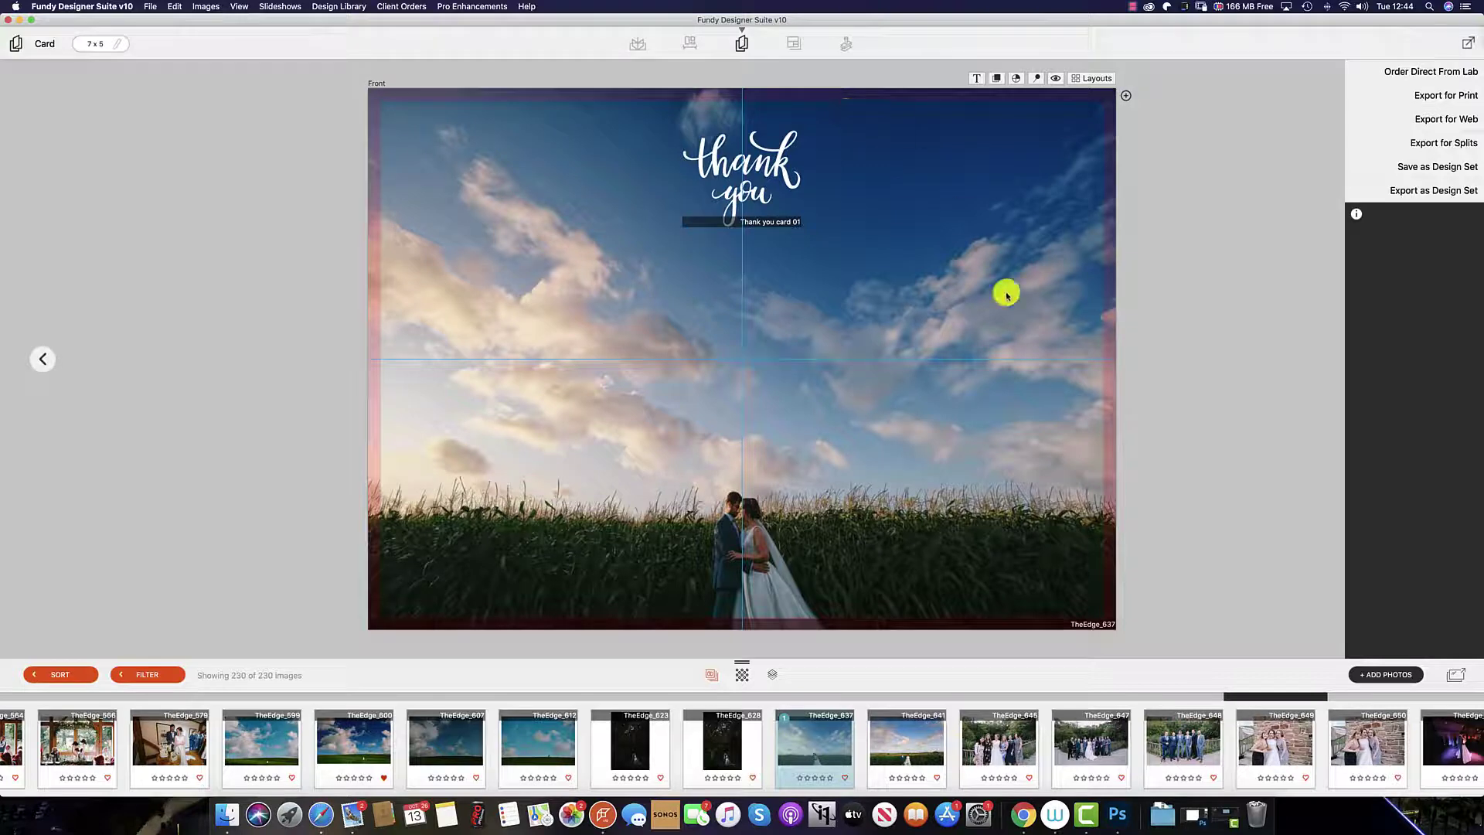
# Add a Card product to the client order, quantity 50 at £200
pyautogui.click(1456, 674)
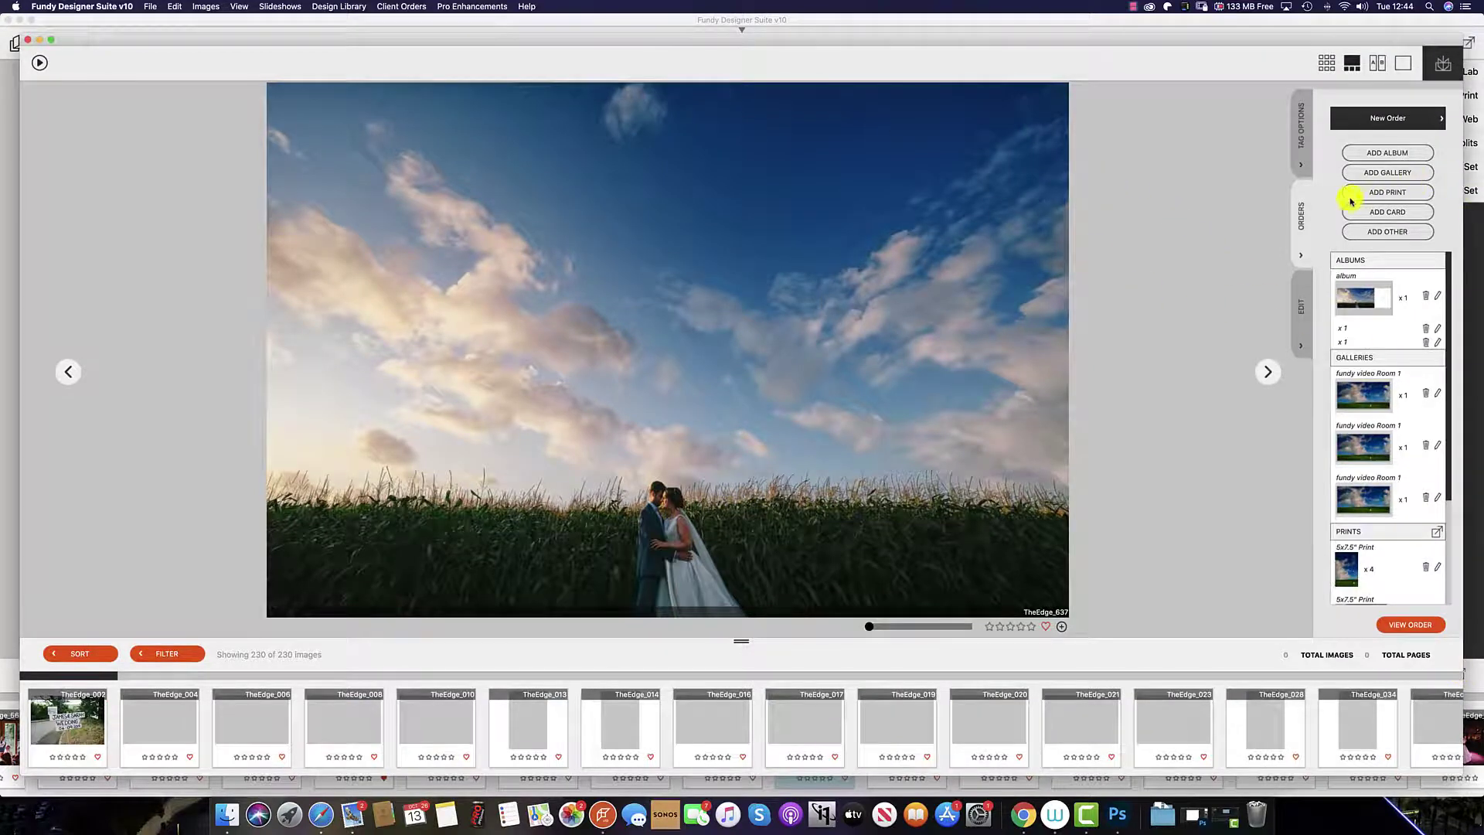
pyautogui.click(1388, 212)
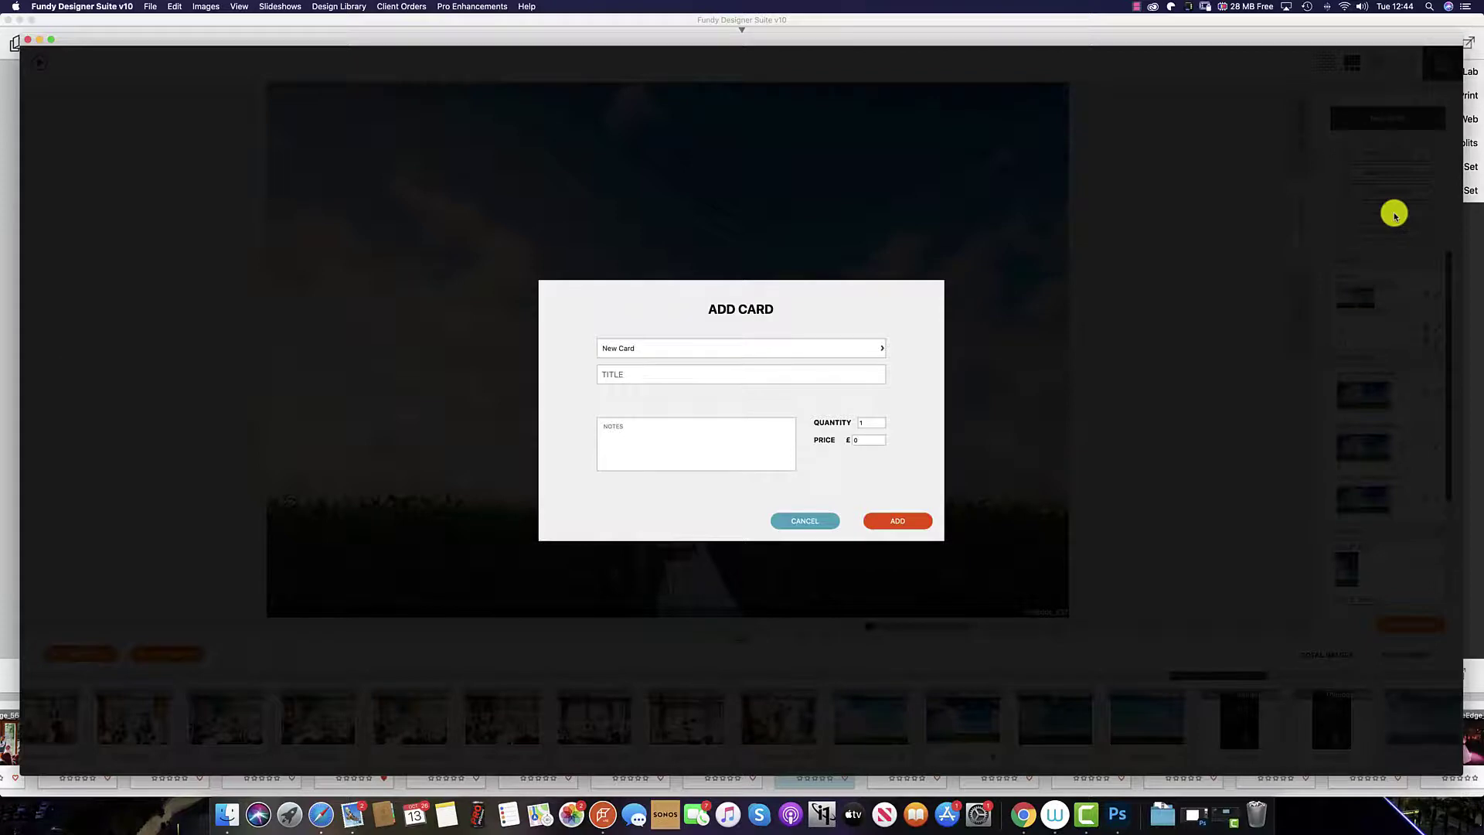
pyautogui.click(882, 348)
pyautogui.click(630, 385)
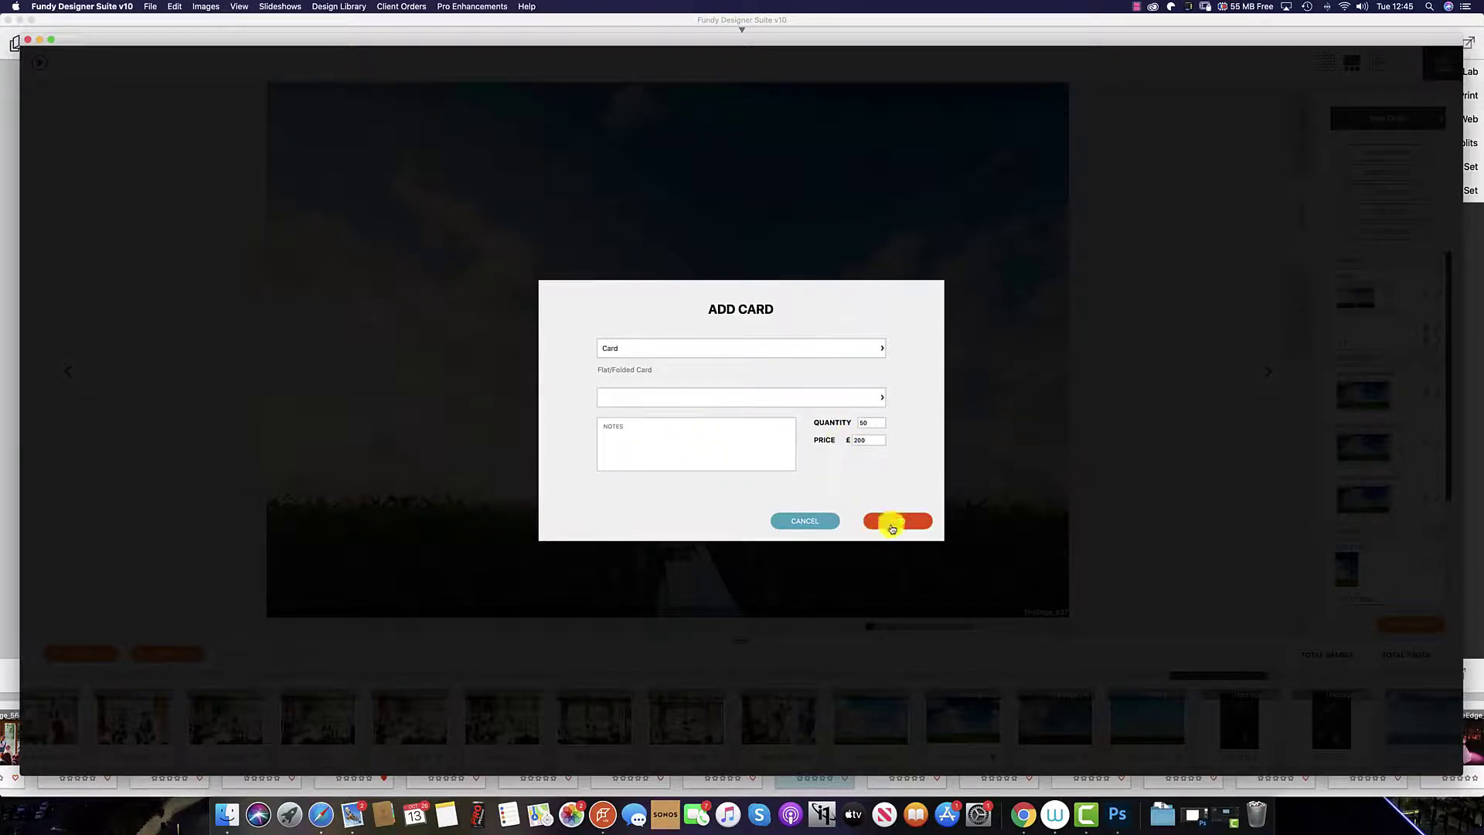
pyautogui.click(896, 522)
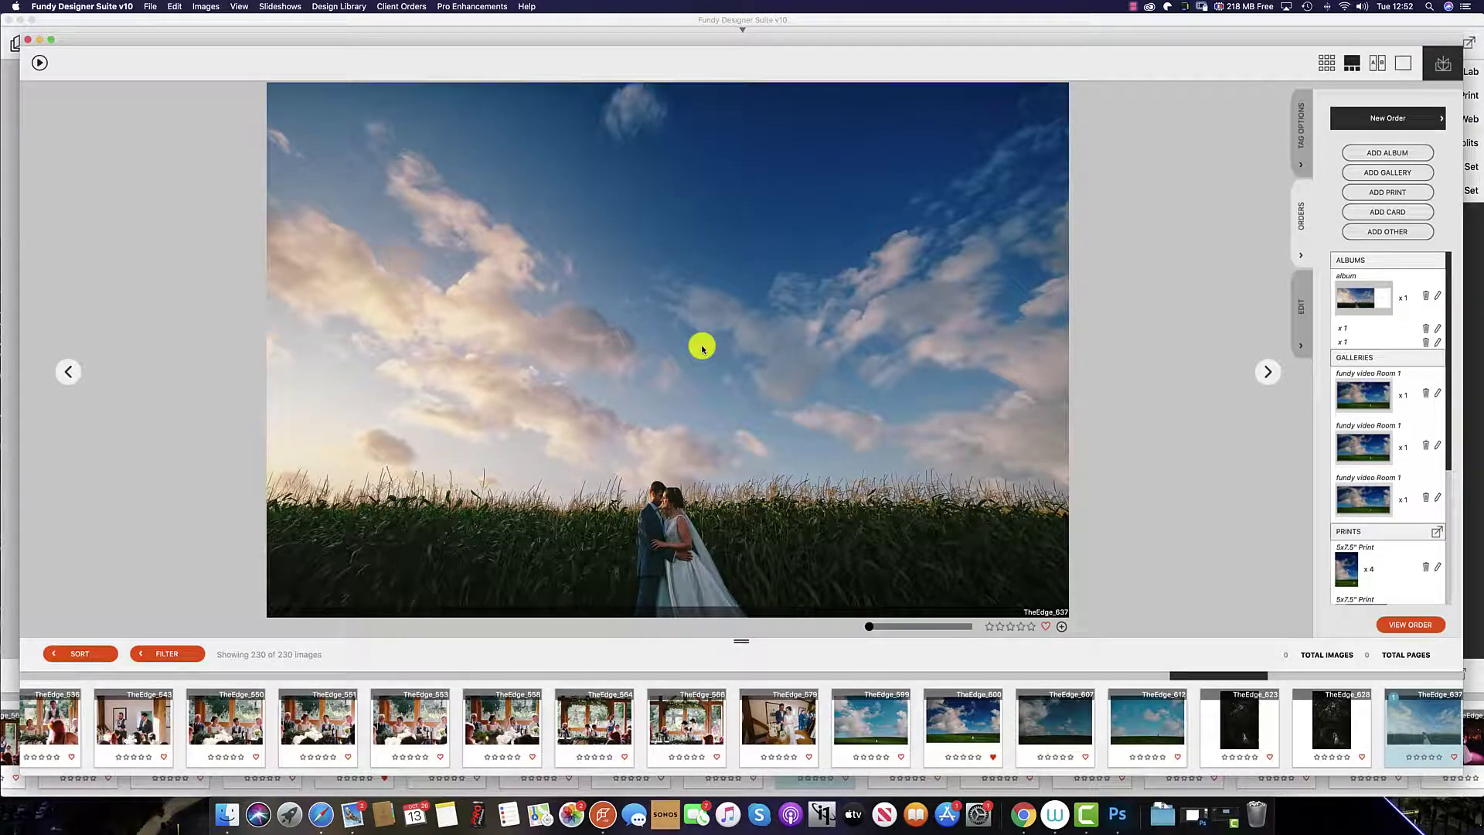
# Open the Order summary, enter the client's name, and scroll down to the album lines
pyautogui.click(1405, 626)
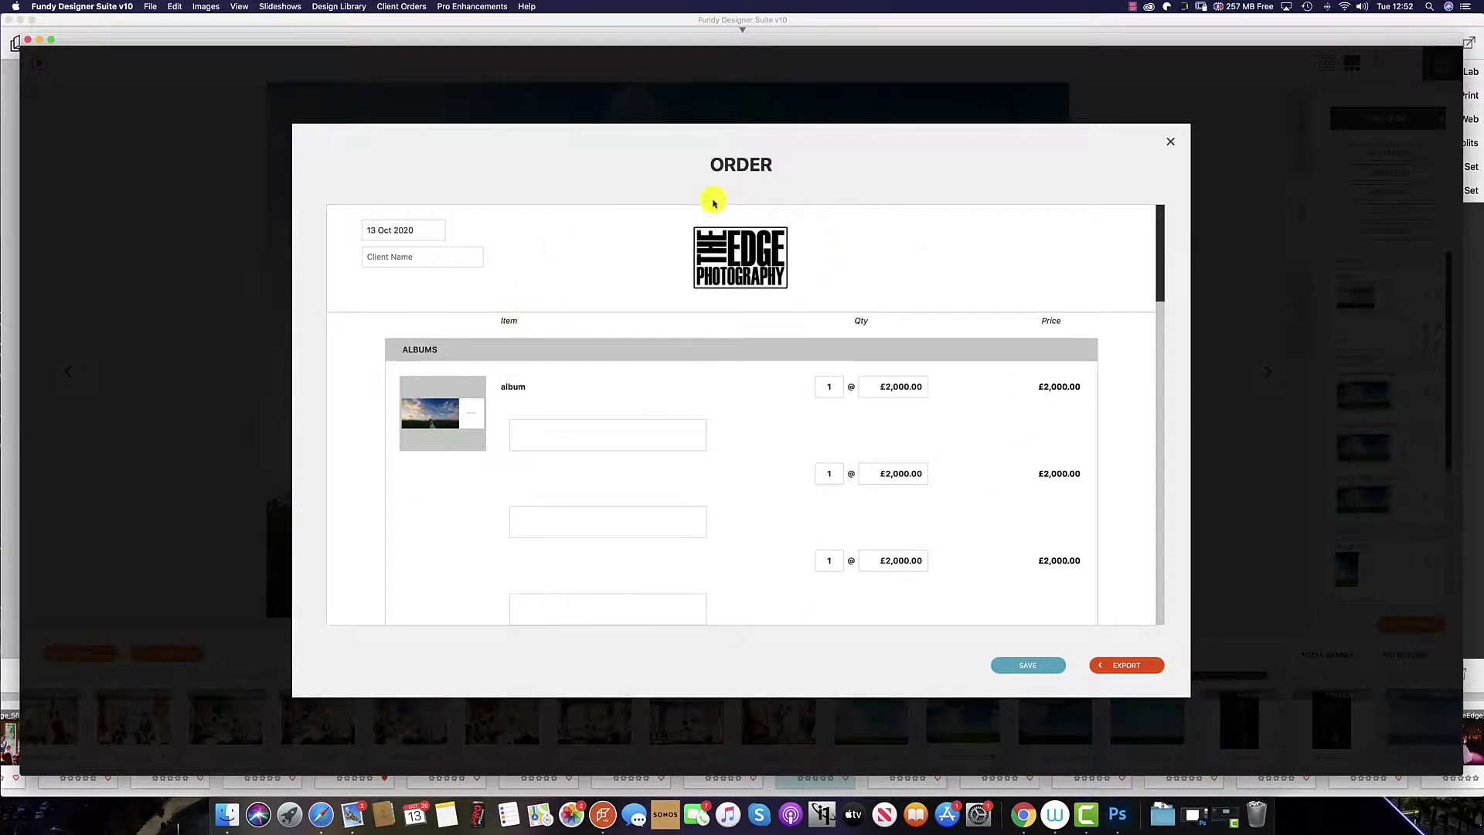
pyautogui.click(440, 251)
pyautogui.write('Scott')
pyautogui.scroll(-2, 746, 403)
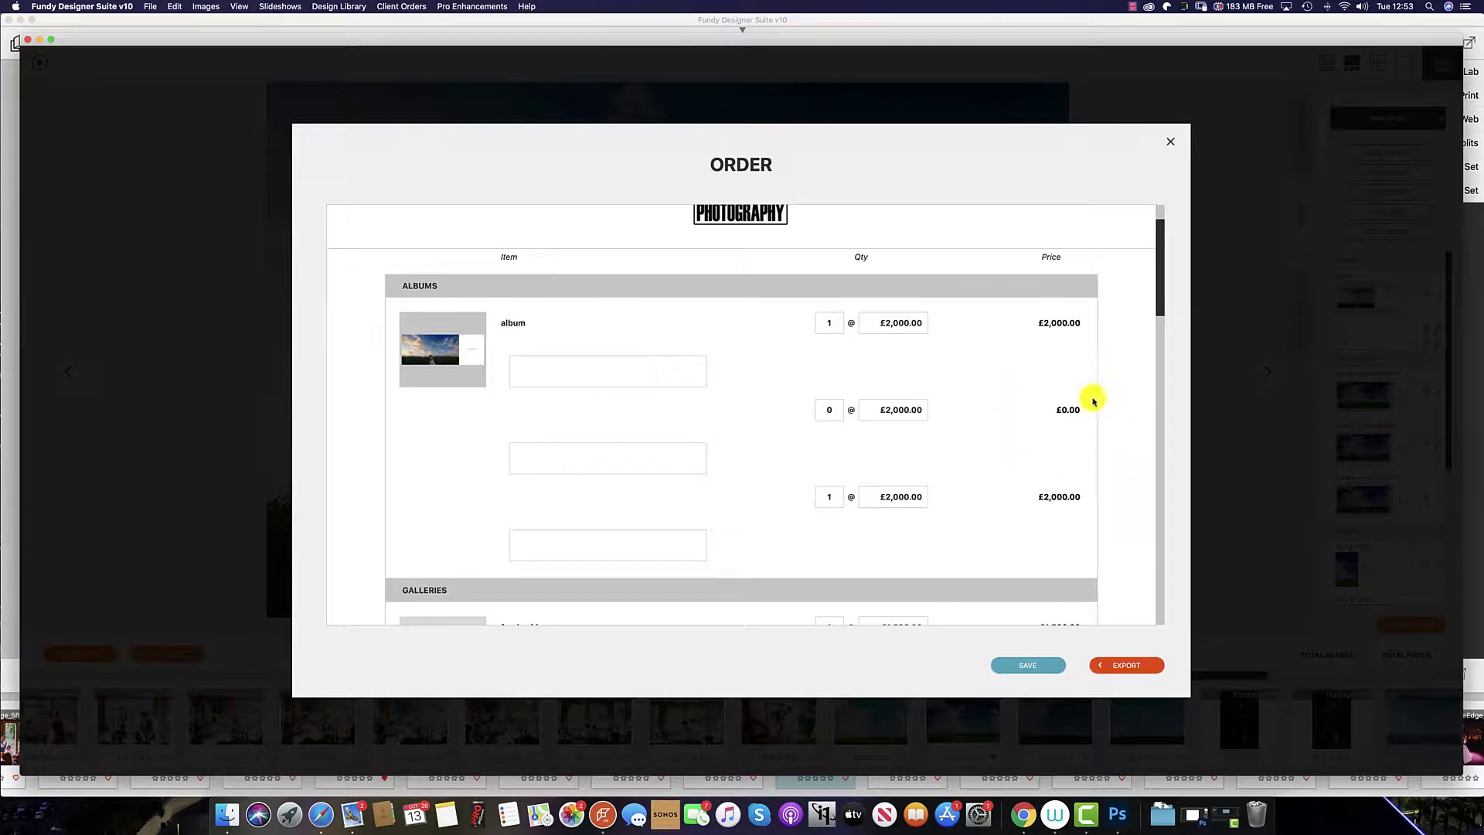
pyautogui.scroll(-5, 1000, 421)
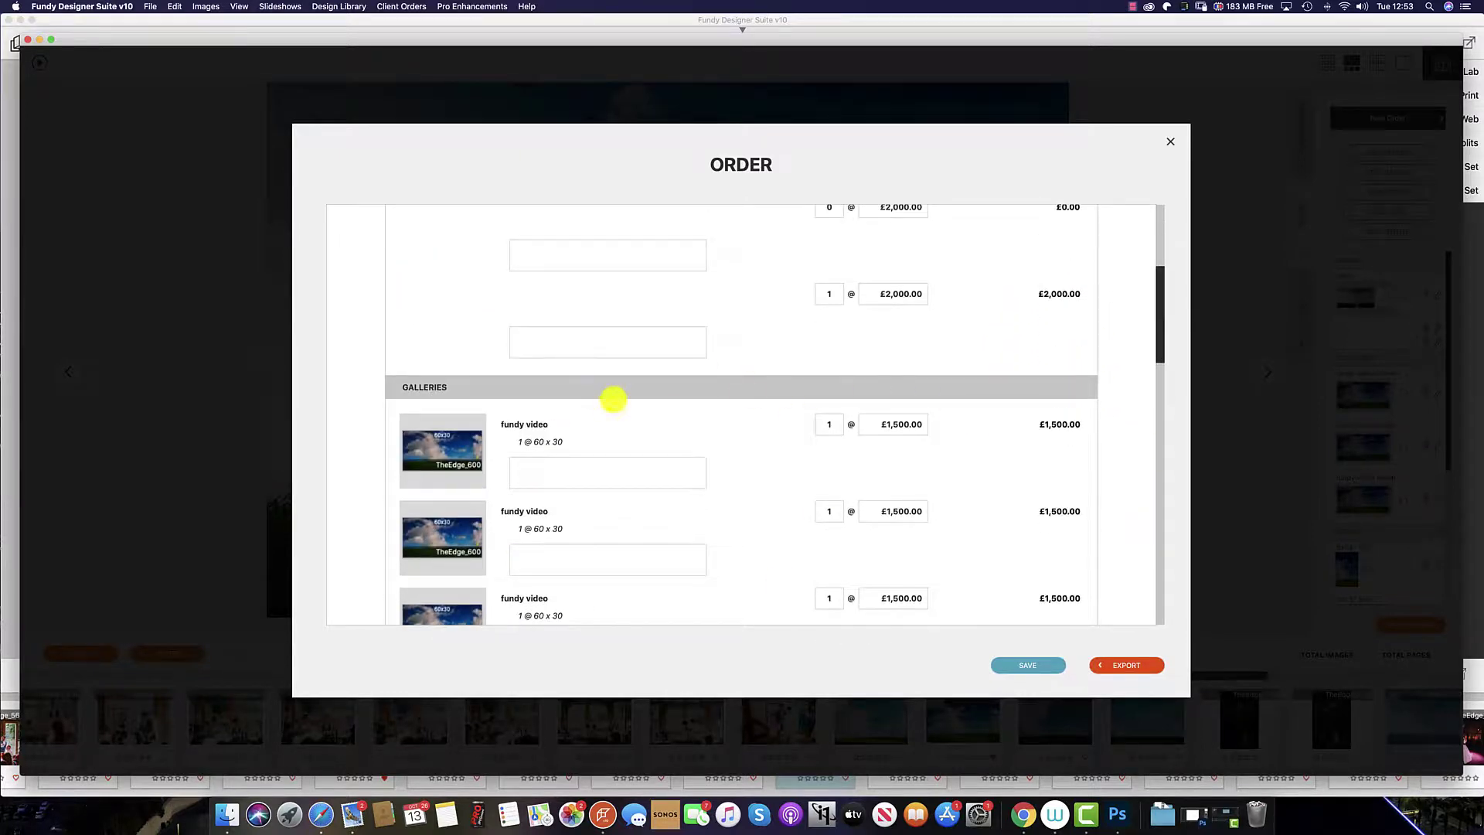
pyautogui.scroll(-5, 616, 397)
pyautogui.scroll(-6, 611, 526)
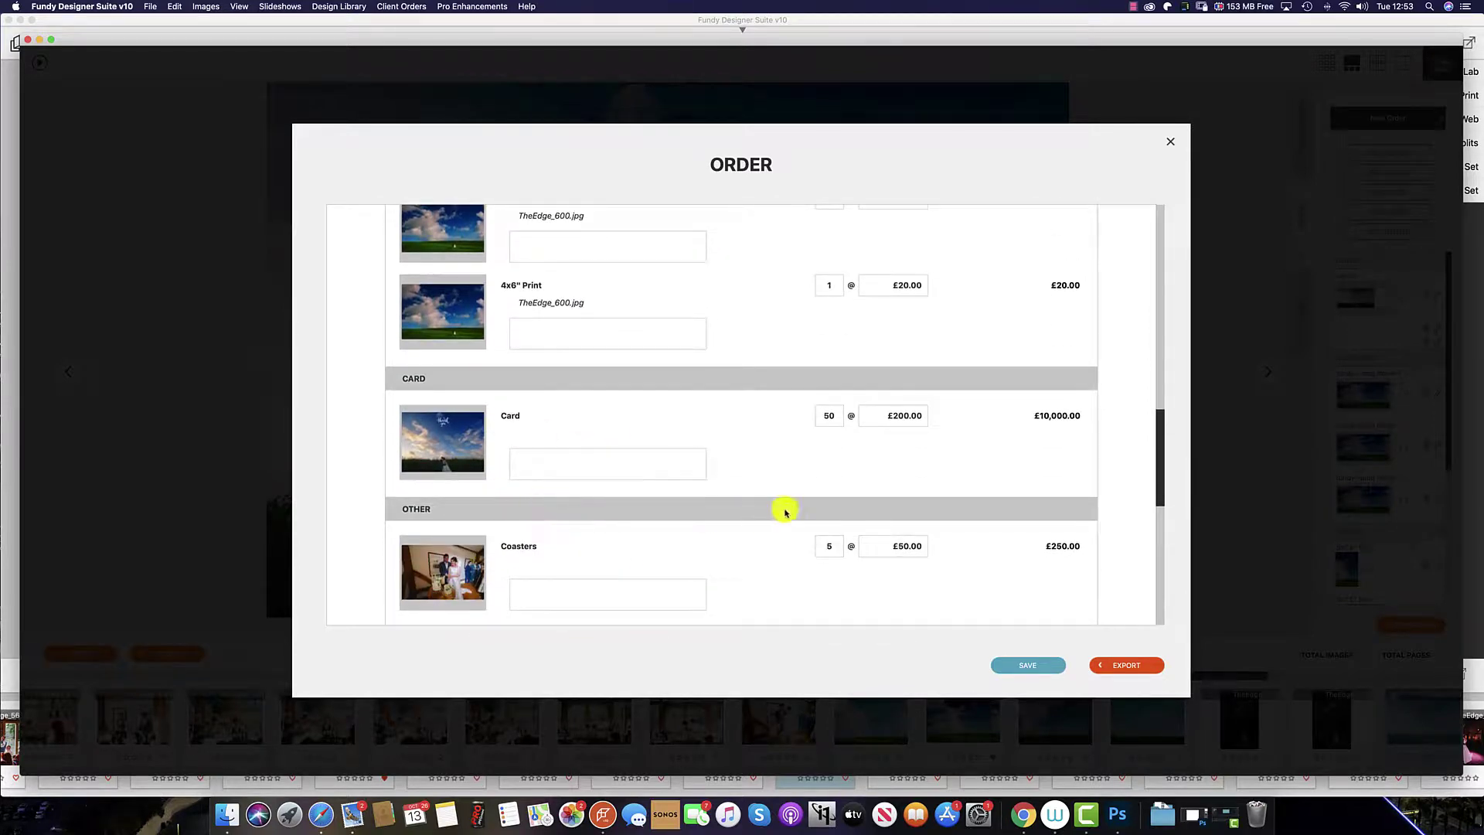
pyautogui.scroll(-3, 785, 507)
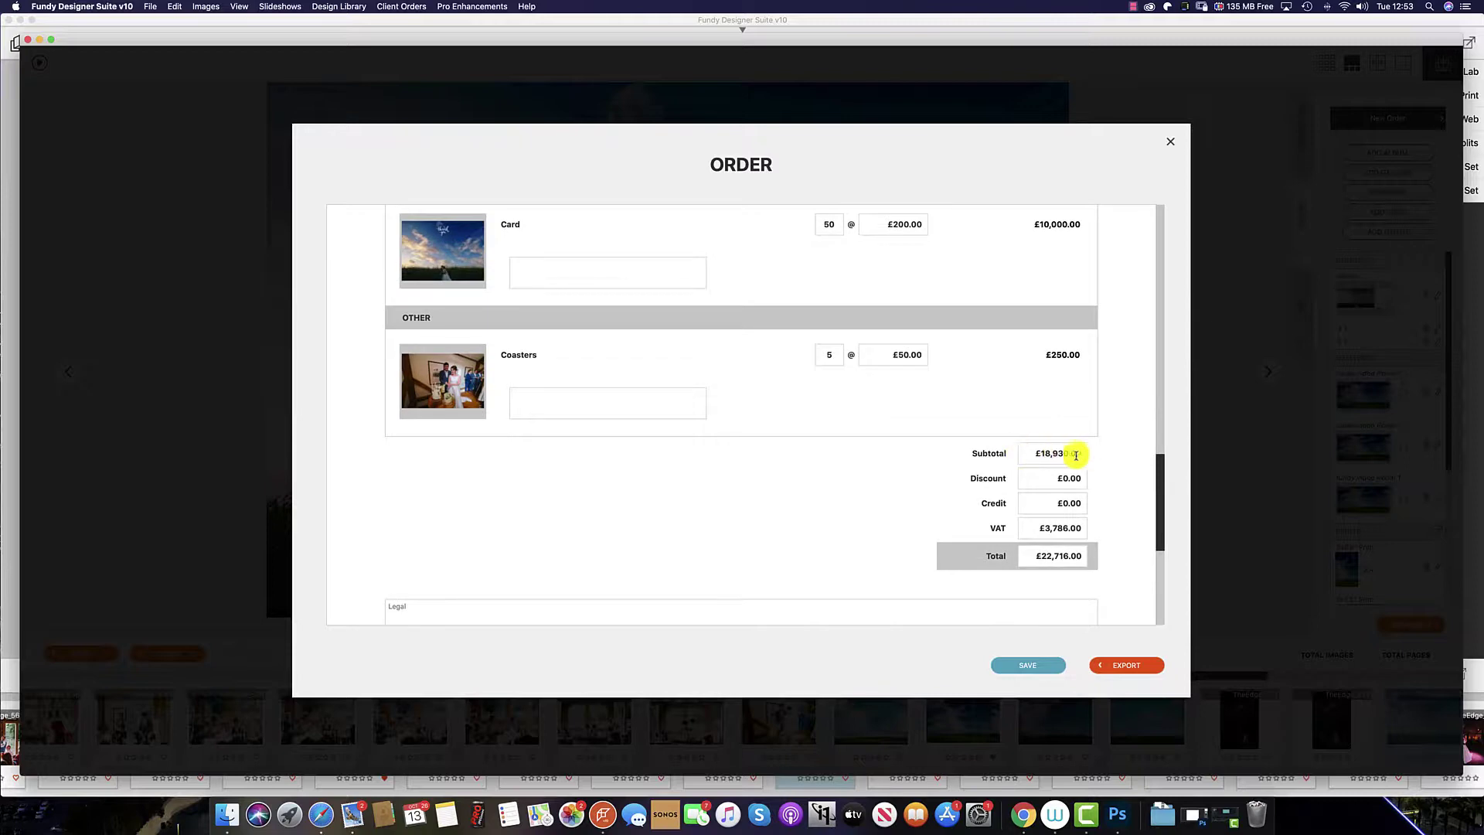